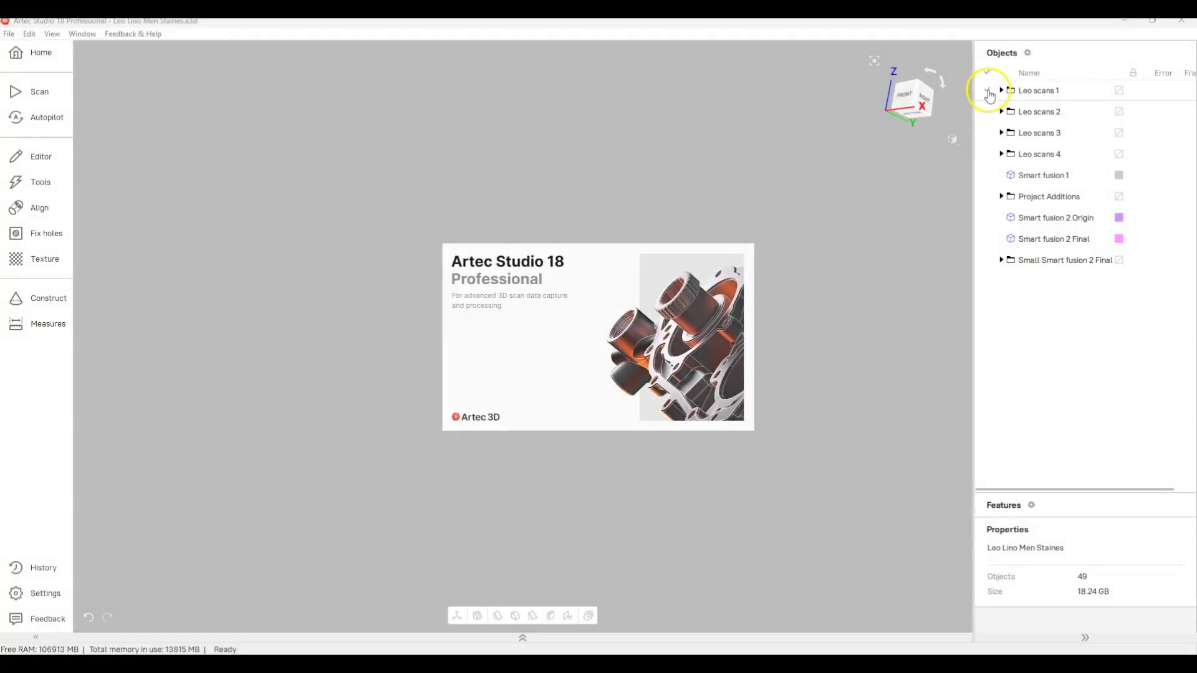
# Step: Show Leo scans 1 fitted to the view, with Color mode set to Scan color
pyautogui.click(988, 91)
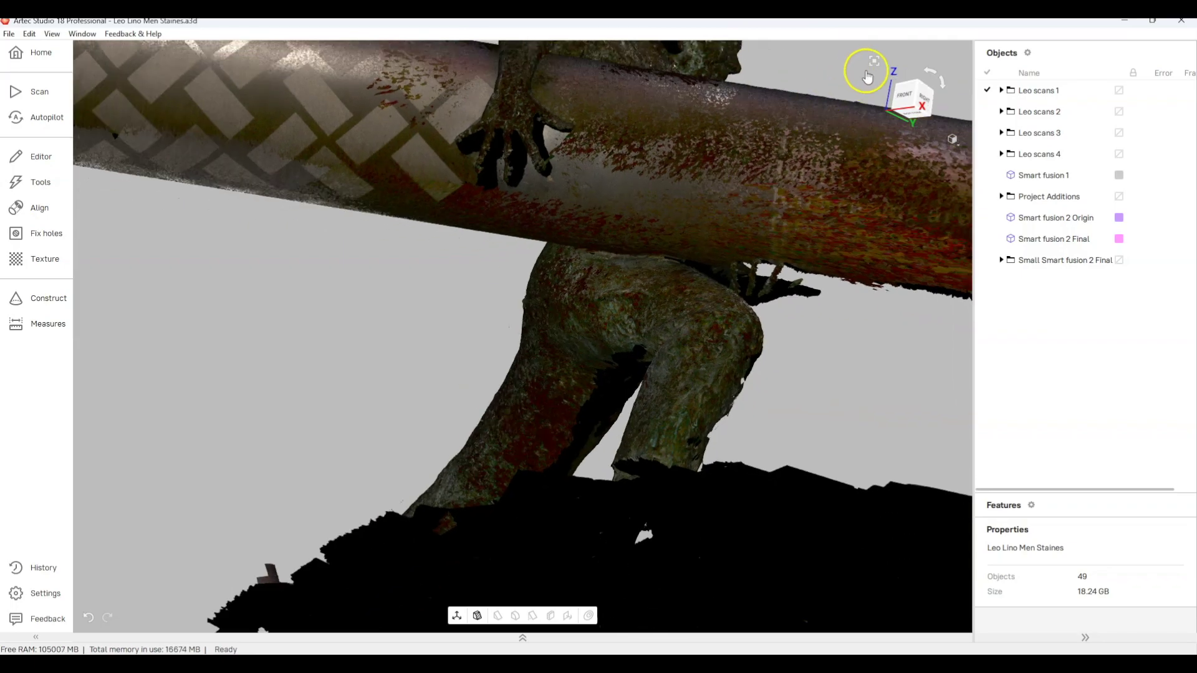
pyautogui.click(867, 72)
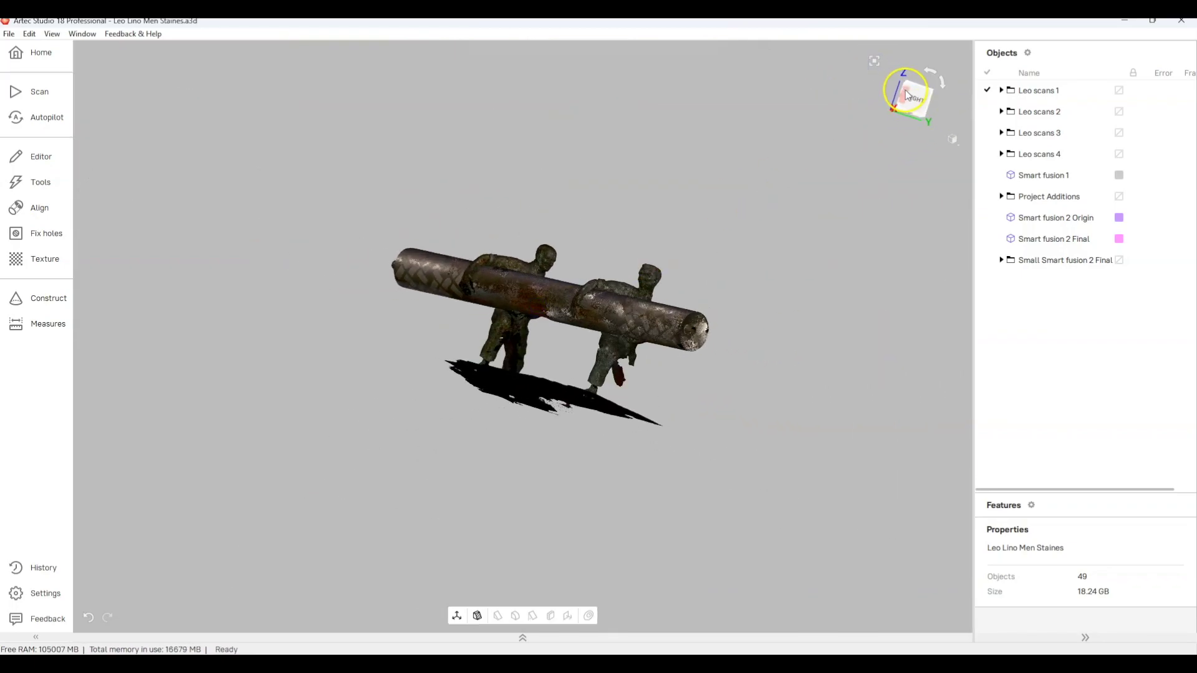
pyautogui.click(952, 138)
pyautogui.click(907, 224)
pyautogui.moveTo(796, 256); pyautogui.dragTo(326, 334)
pyautogui.scroll(4, 675, 330)
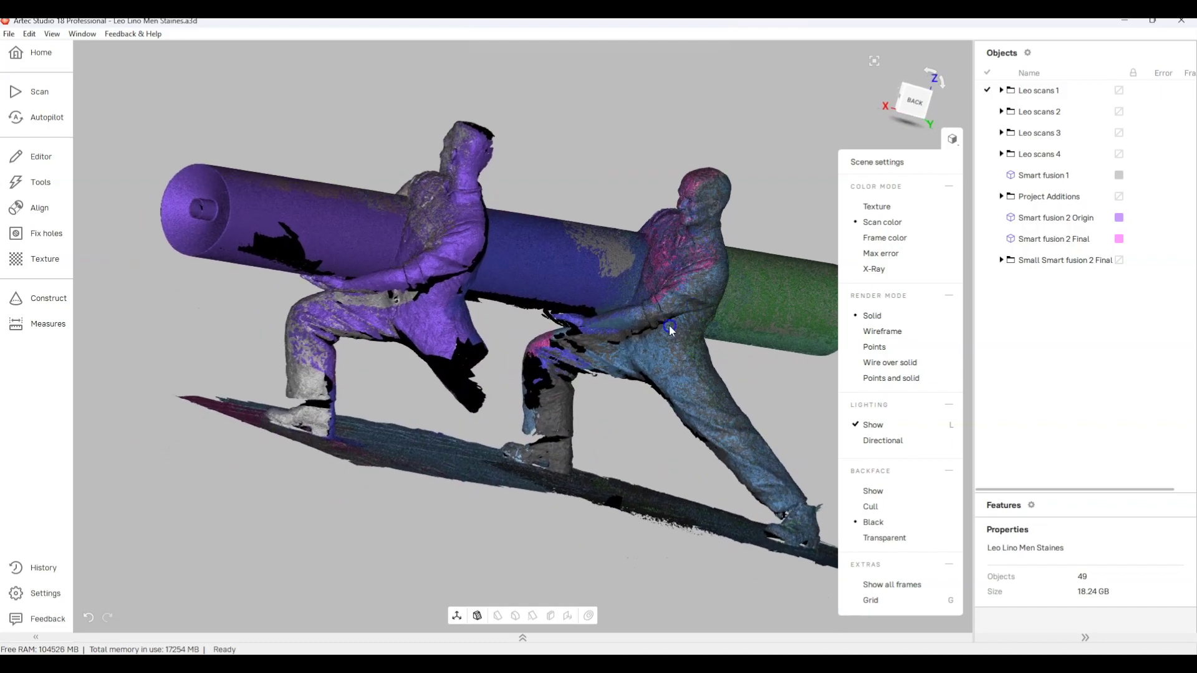
# Step: Add Leo scans 2, 3 and 4 to the scene, orbiting to check each
pyautogui.click(987, 111)
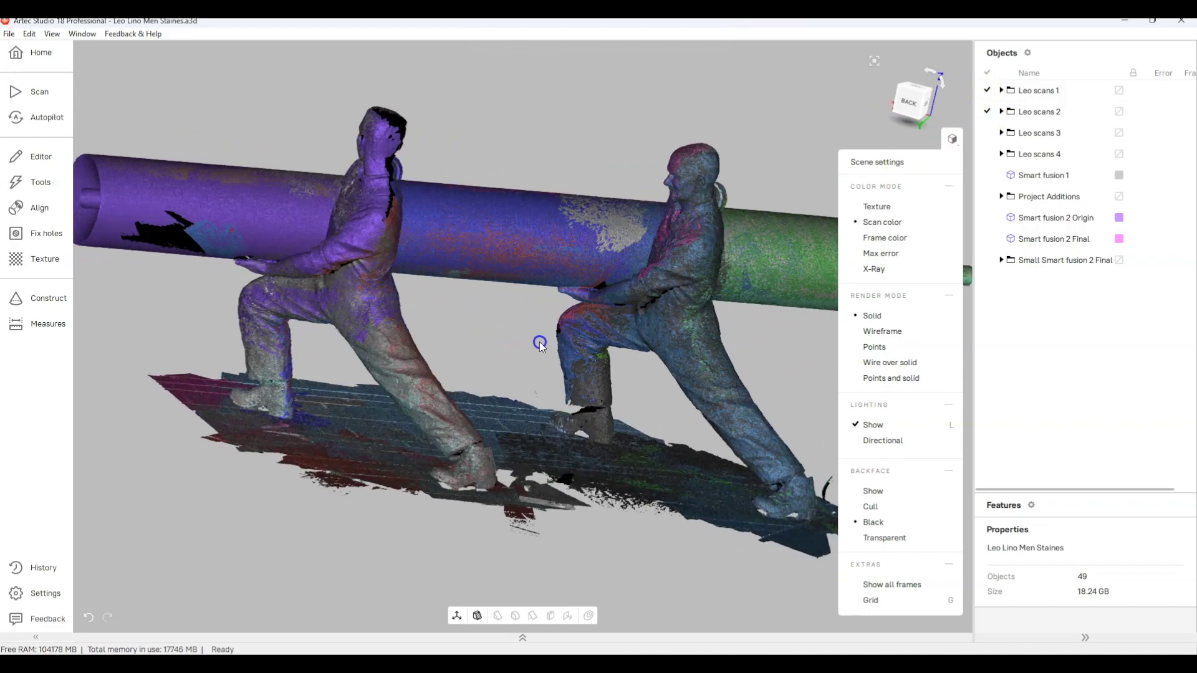
pyautogui.moveTo(547, 339); pyautogui.dragTo(551, 326)
pyautogui.click(988, 134)
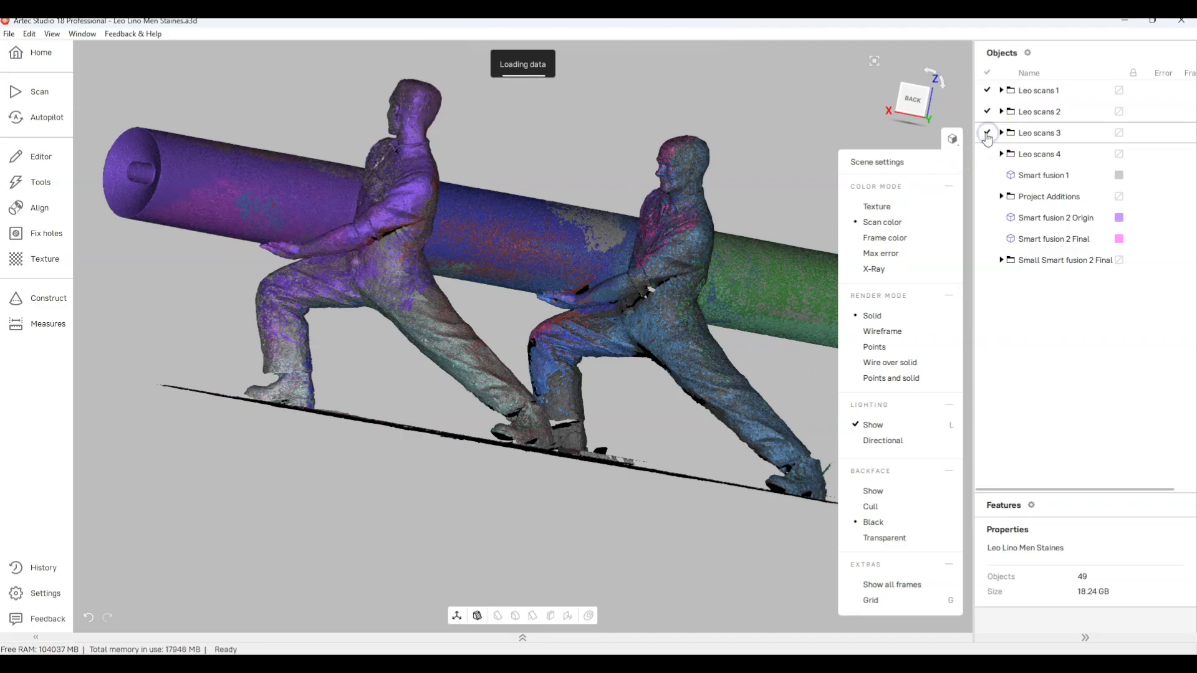
pyautogui.moveTo(654, 262); pyautogui.dragTo(911, 345)
pyautogui.click(987, 153)
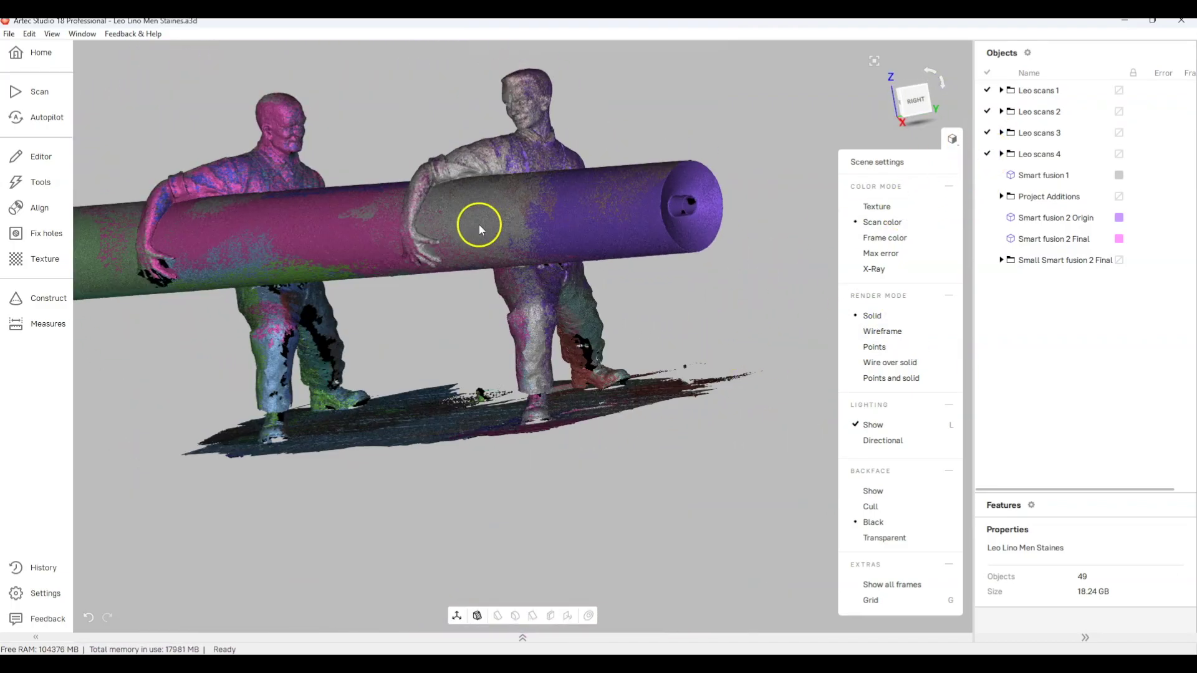
pyautogui.moveTo(476, 224); pyautogui.dragTo(907, 103)
# Step: Hide Leo scans 1–4 and show only the grey Smart fusion 1 mesh
pyautogui.click(988, 155)
pyautogui.click(988, 133)
pyautogui.click(988, 111)
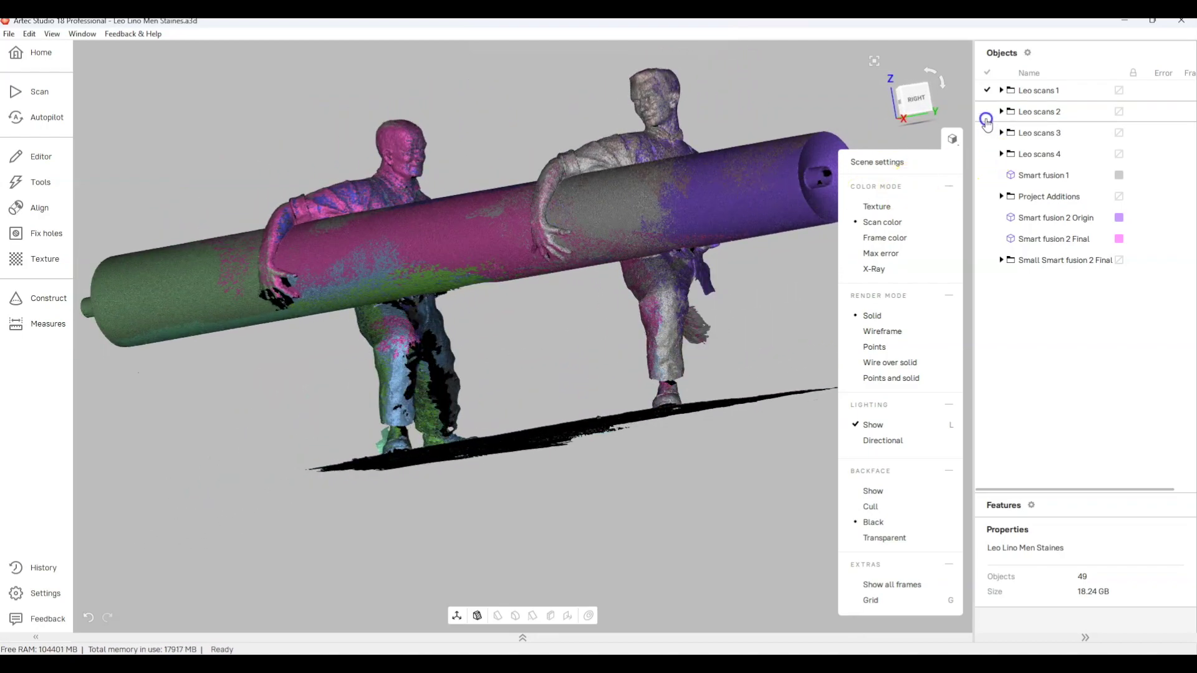
pyautogui.click(988, 90)
pyautogui.click(987, 175)
# Step: Orbit and zoom around the fused mesh to inspect the legs under the pipe
pyautogui.moveTo(569, 192); pyautogui.dragTo(768, 378)
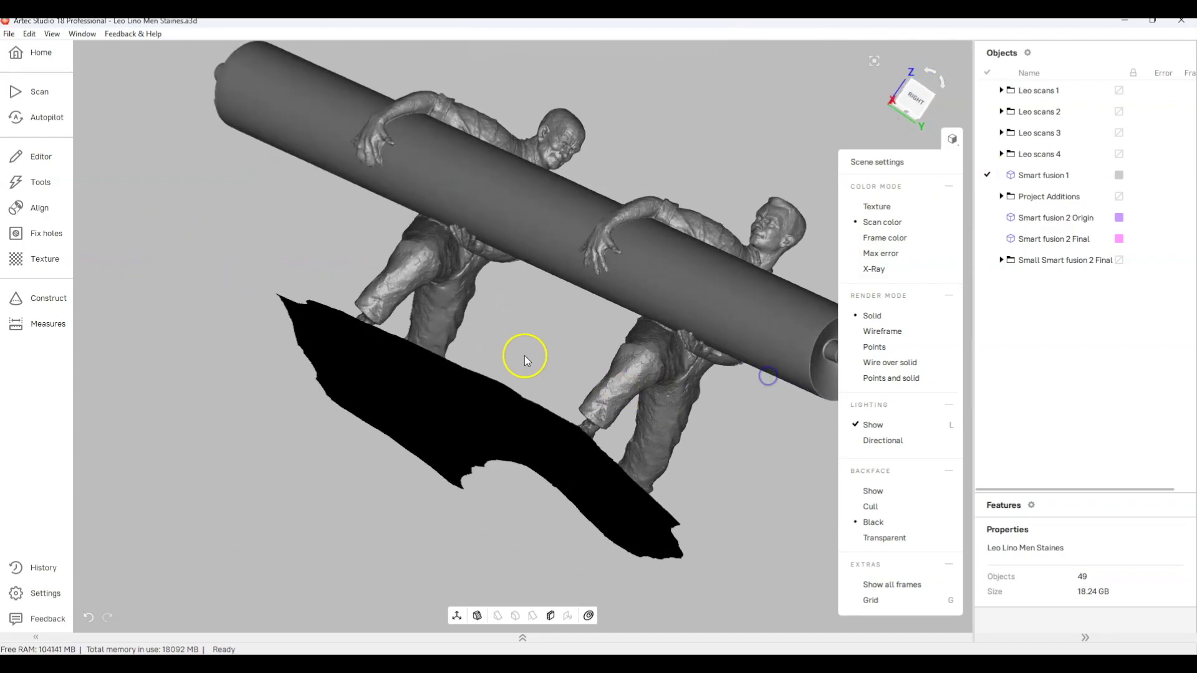
pyautogui.scroll(5, 526, 353)
pyautogui.moveTo(457, 310); pyautogui.dragTo(417, 324)
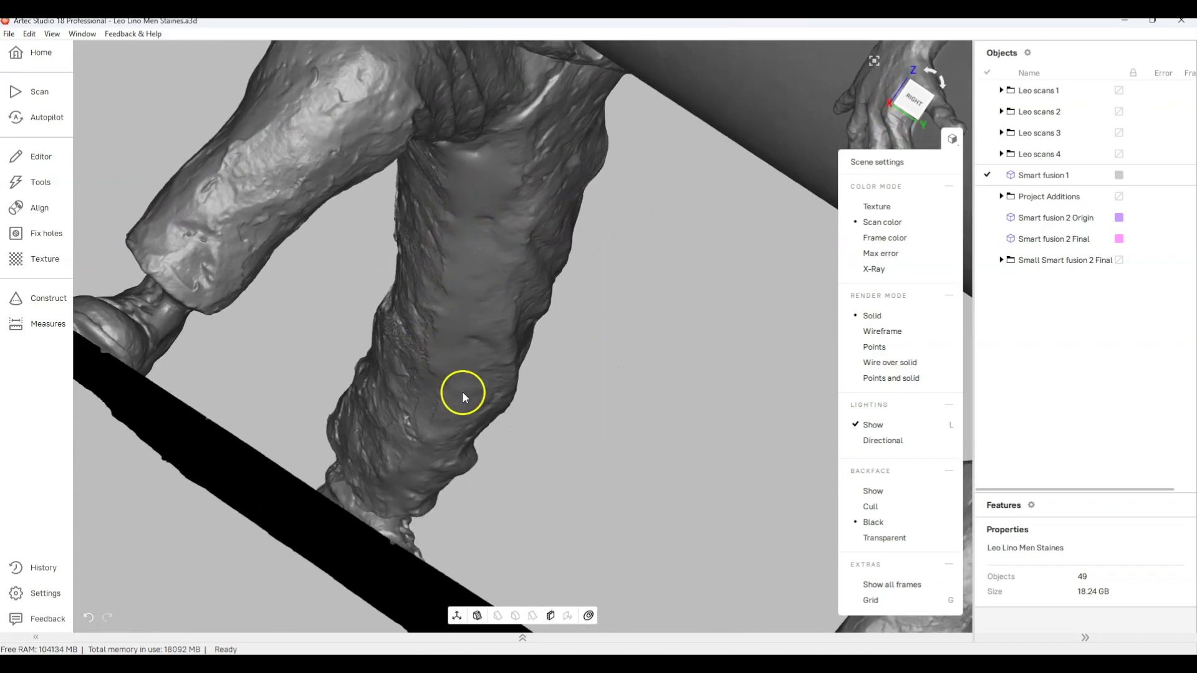
pyautogui.scroll(-5, 487, 207)
pyautogui.moveTo(489, 206); pyautogui.dragTo(593, 380)
pyautogui.scroll(2, 439, 351)
pyautogui.scroll(-6, 436, 353)
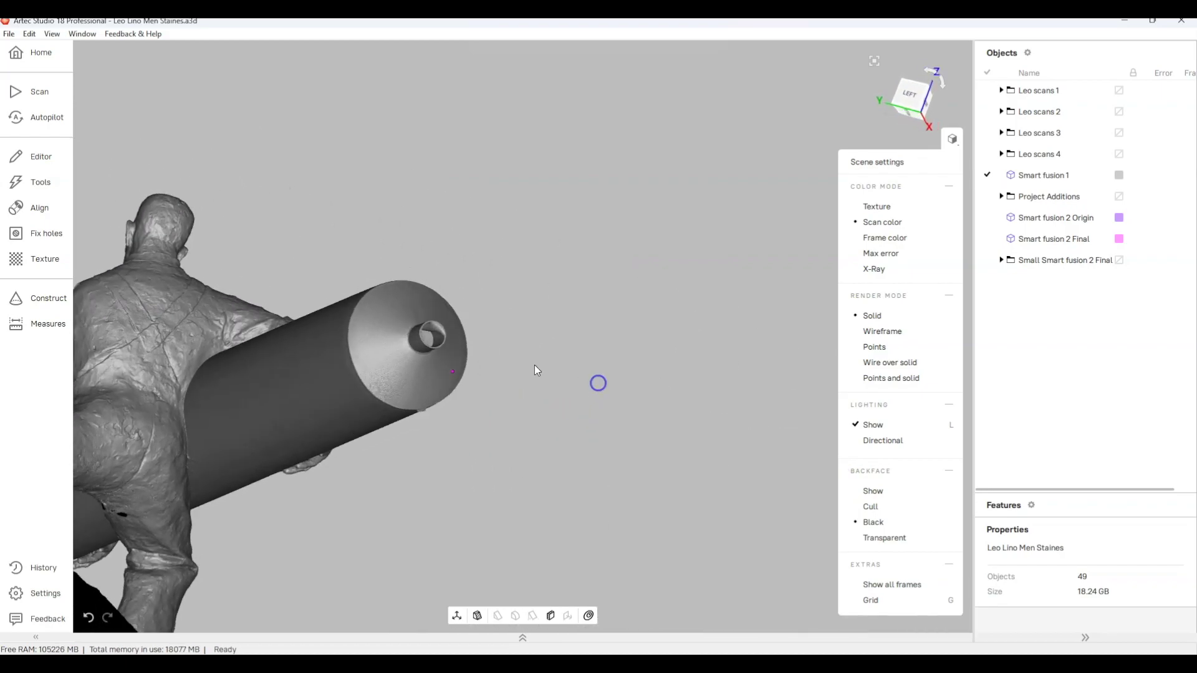
pyautogui.scroll(3, 417, 340)
pyautogui.scroll(2, 416, 341)
pyautogui.scroll(-6, 434, 332)
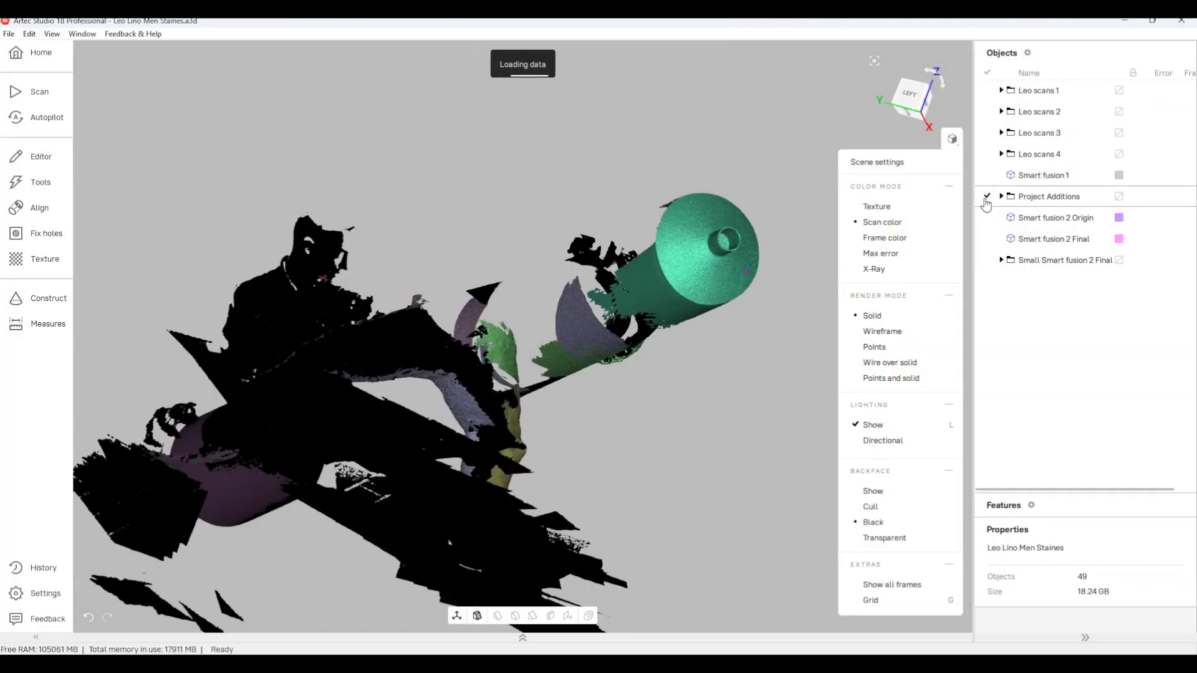
# Step: Make back faces transparent instead of black, orbiting the scans around
pyautogui.moveTo(703, 324); pyautogui.dragTo(436, 312)
pyautogui.click(873, 538)
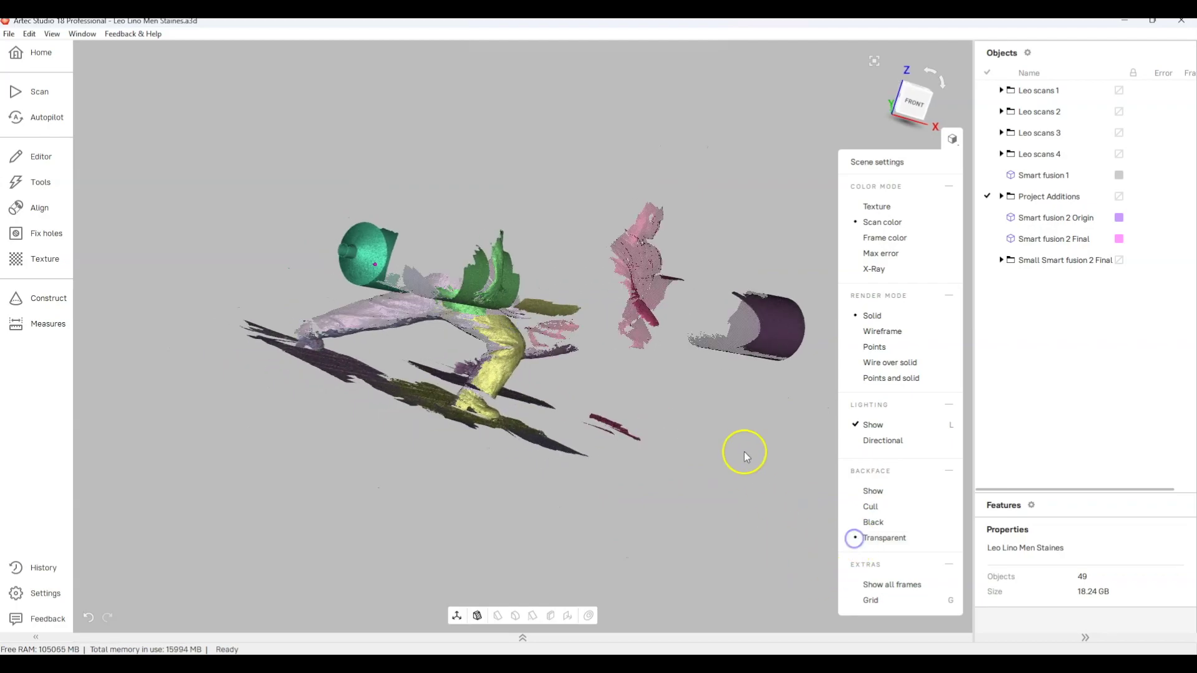
pyautogui.moveTo(742, 451); pyautogui.dragTo(1192, 528)
pyautogui.scroll(10, 596, 361)
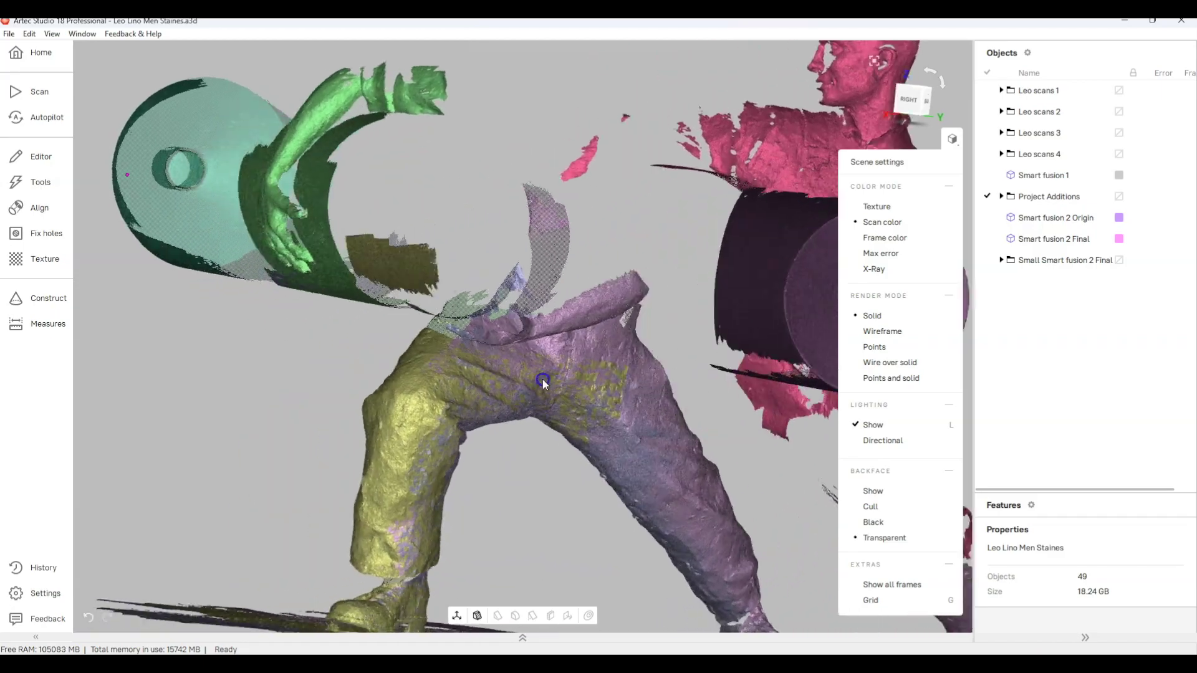
# Step: Hide the Project Additions scans and show the Smart fusion 2 Origin mesh
pyautogui.moveTo(694, 383); pyautogui.dragTo(630, 256)
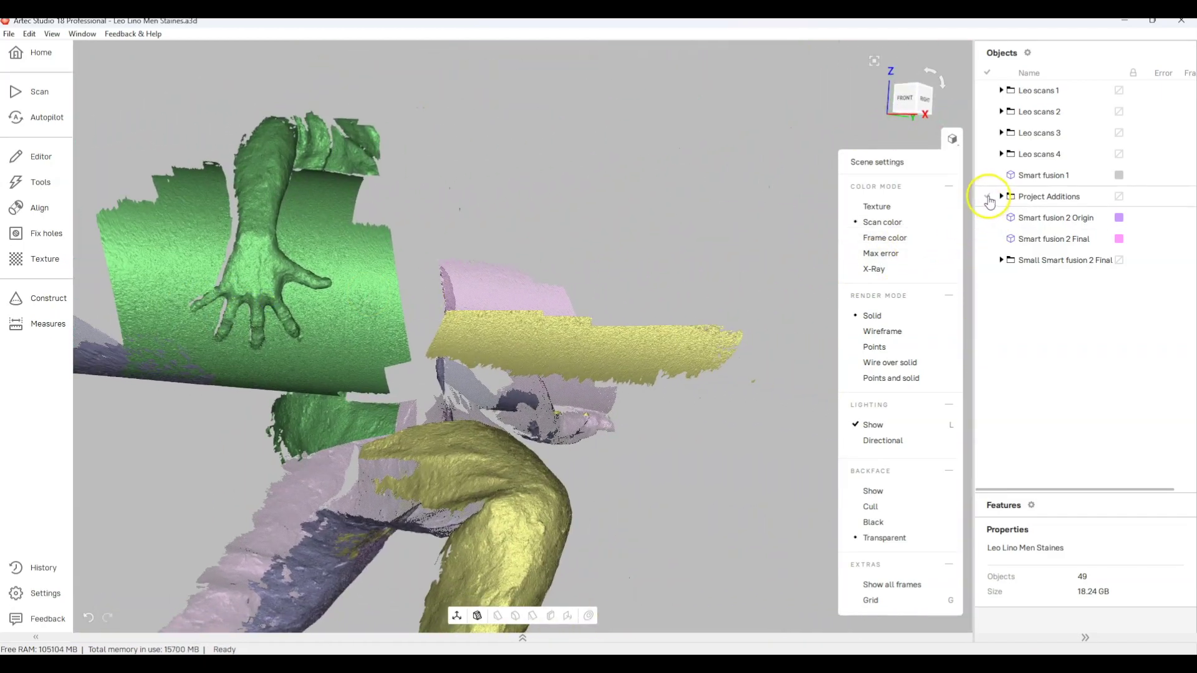
pyautogui.click(988, 196)
pyautogui.click(988, 218)
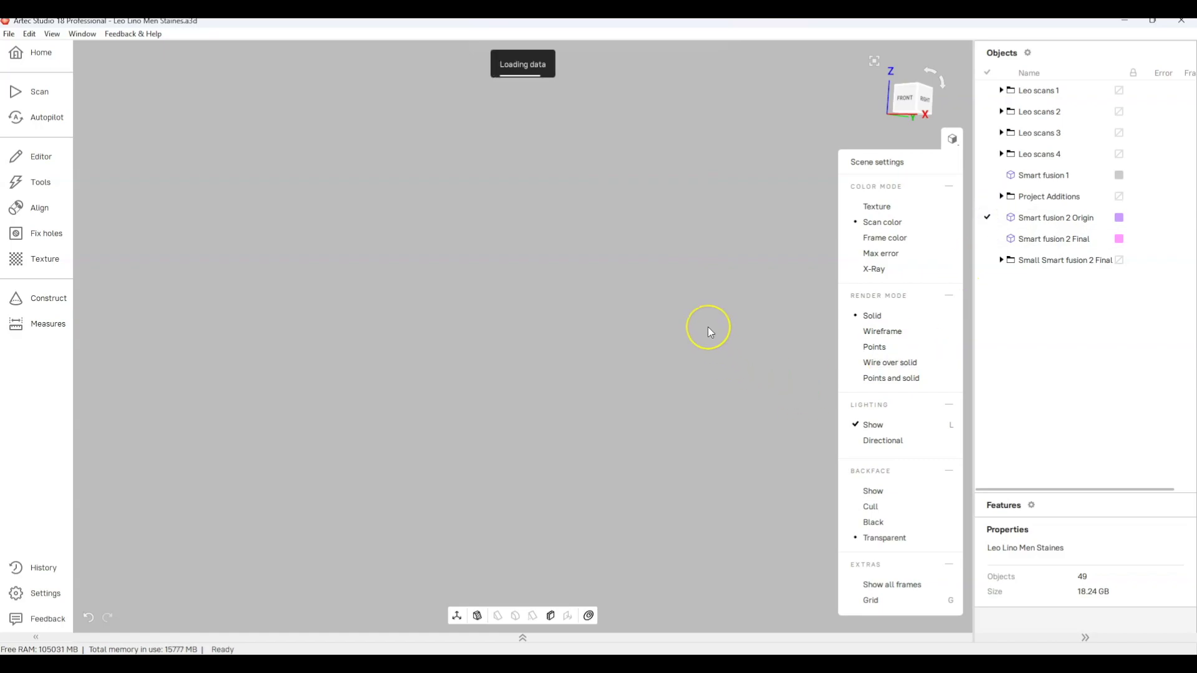
# Step: Fit the scene and orbit between left and front views of the two figures
pyautogui.click(874, 61)
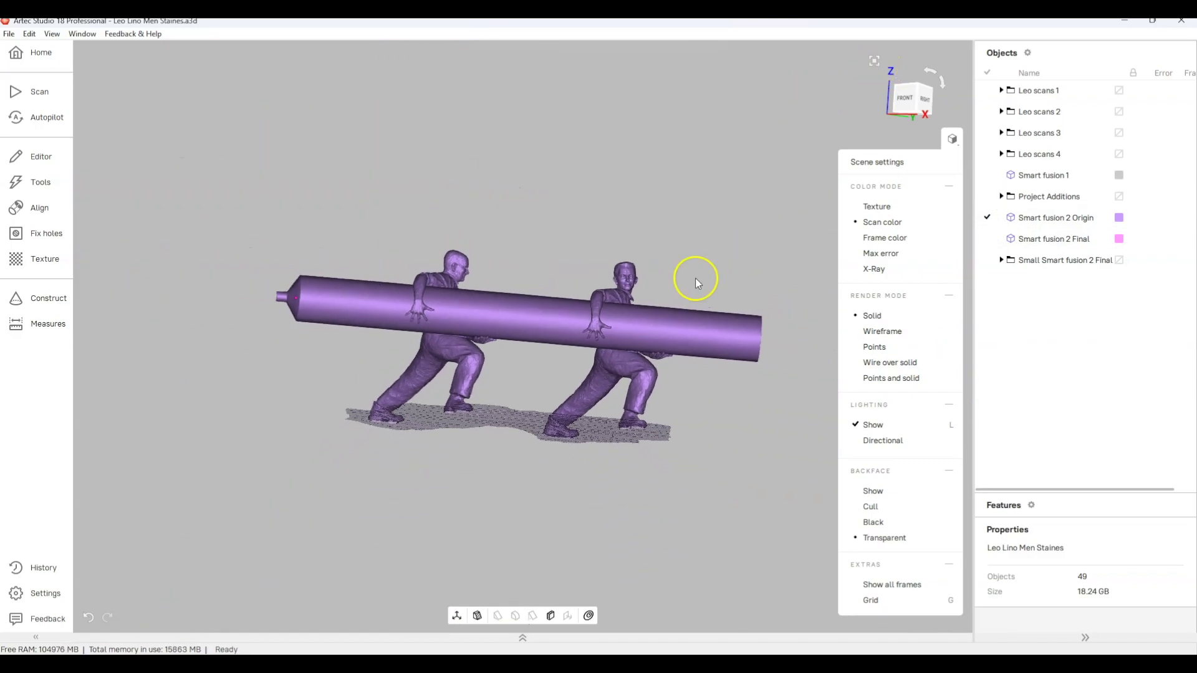
pyautogui.moveTo(621, 381); pyautogui.dragTo(679, 392)
pyautogui.scroll(5, 583, 315)
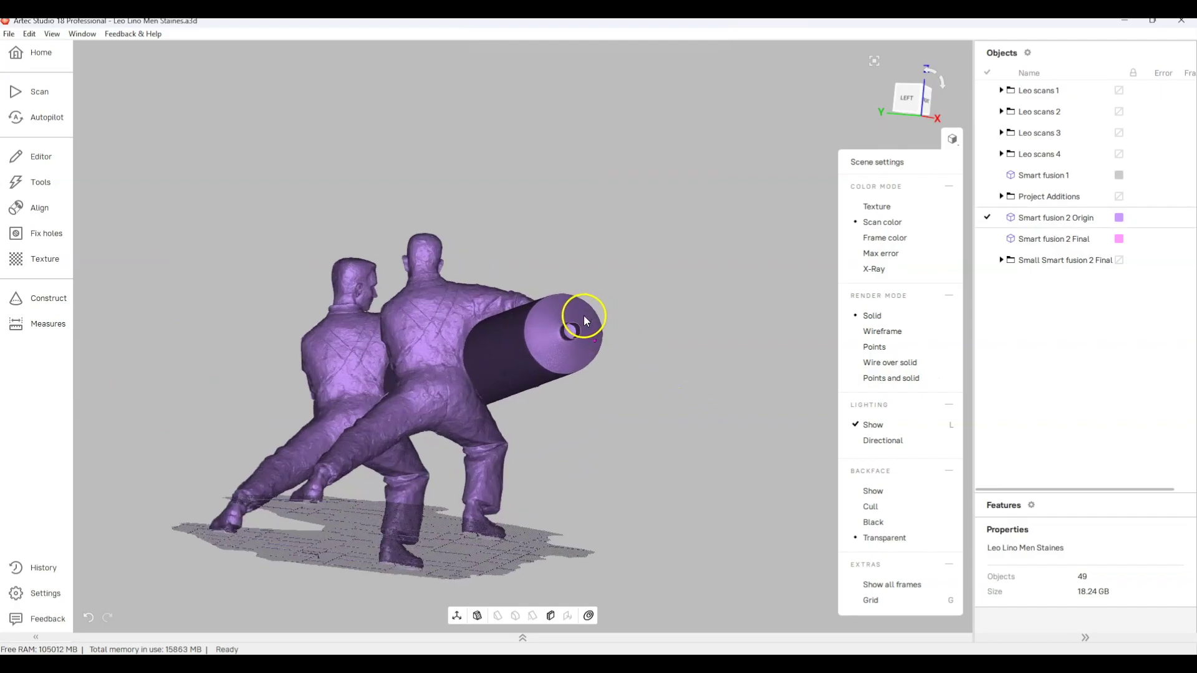
pyautogui.moveTo(584, 315); pyautogui.dragTo(617, 340)
pyautogui.scroll(-5, 655, 422)
pyautogui.scroll(8, 468, 249)
pyautogui.scroll(-10, 490, 270)
pyautogui.scroll(-3, 618, 340)
# Step: Turn on simplification in Mesh Optimization, then close it without running
pyautogui.click(40, 182)
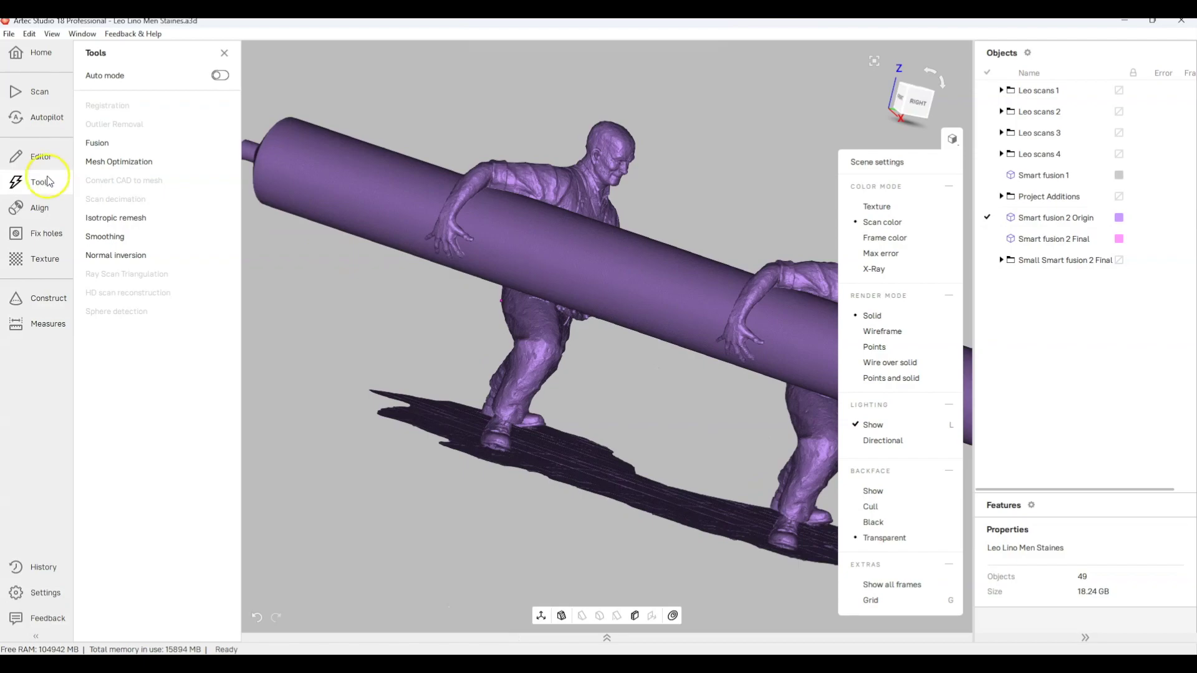
pyautogui.click(108, 164)
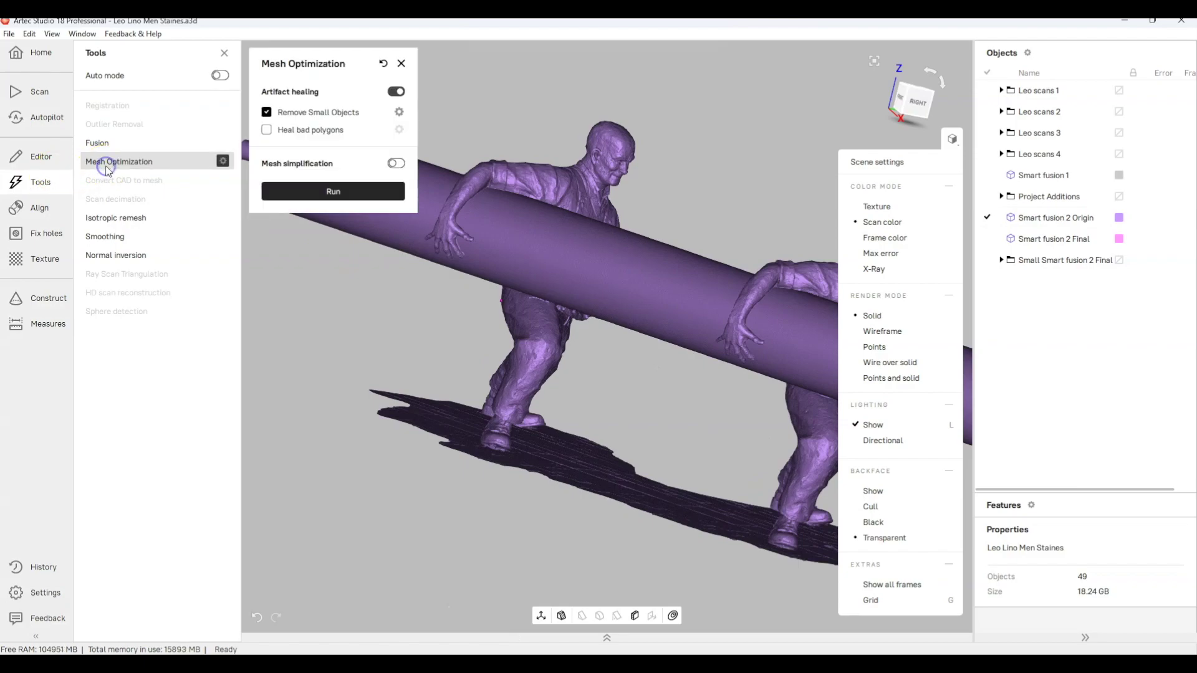
pyautogui.click(396, 164)
pyautogui.click(400, 64)
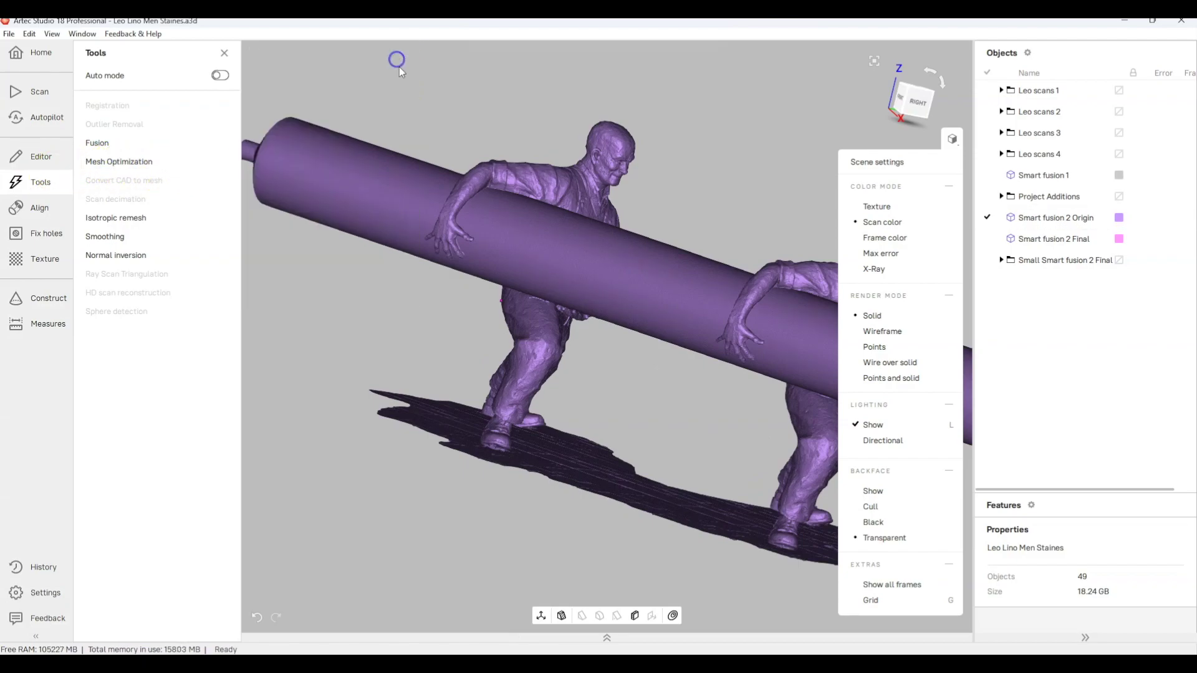
# Step: Hide Smart fusion 2 Origin and show Smart fusion 2 Final instead
pyautogui.click(987, 217)
pyautogui.click(987, 239)
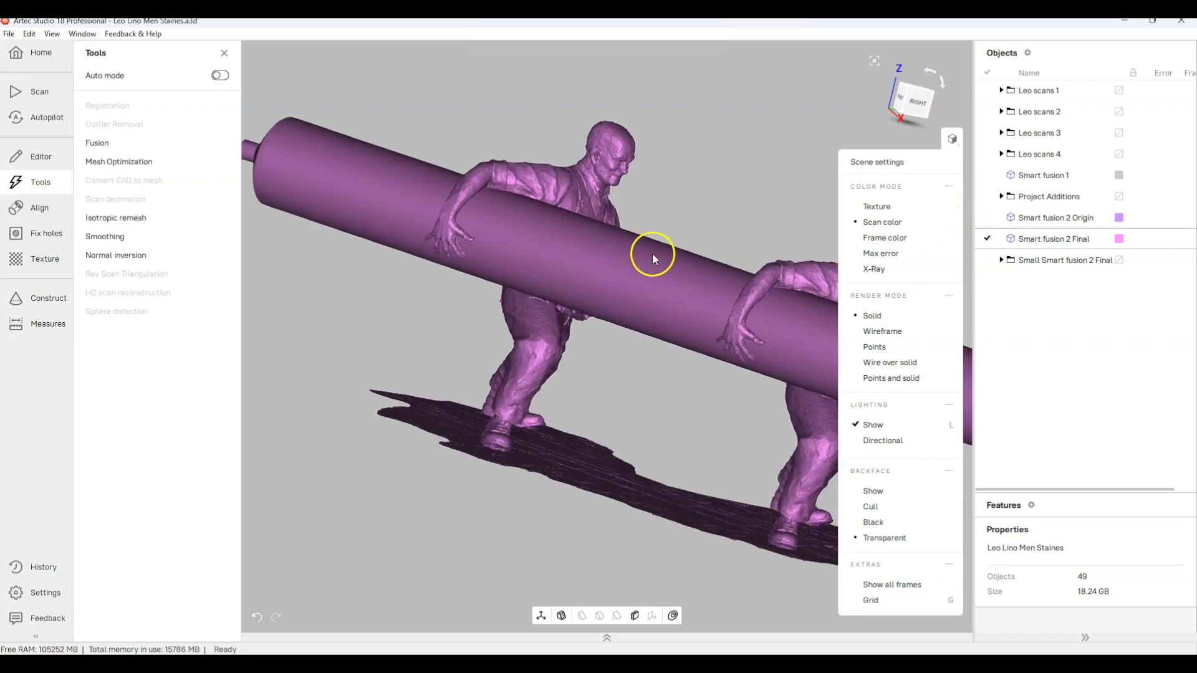
pyautogui.click(627, 255)
pyautogui.moveTo(627, 255); pyautogui.dragTo(491, 237)
# Step: Recolour the Smart fusion 2 Final mesh green
pyautogui.click(1120, 239)
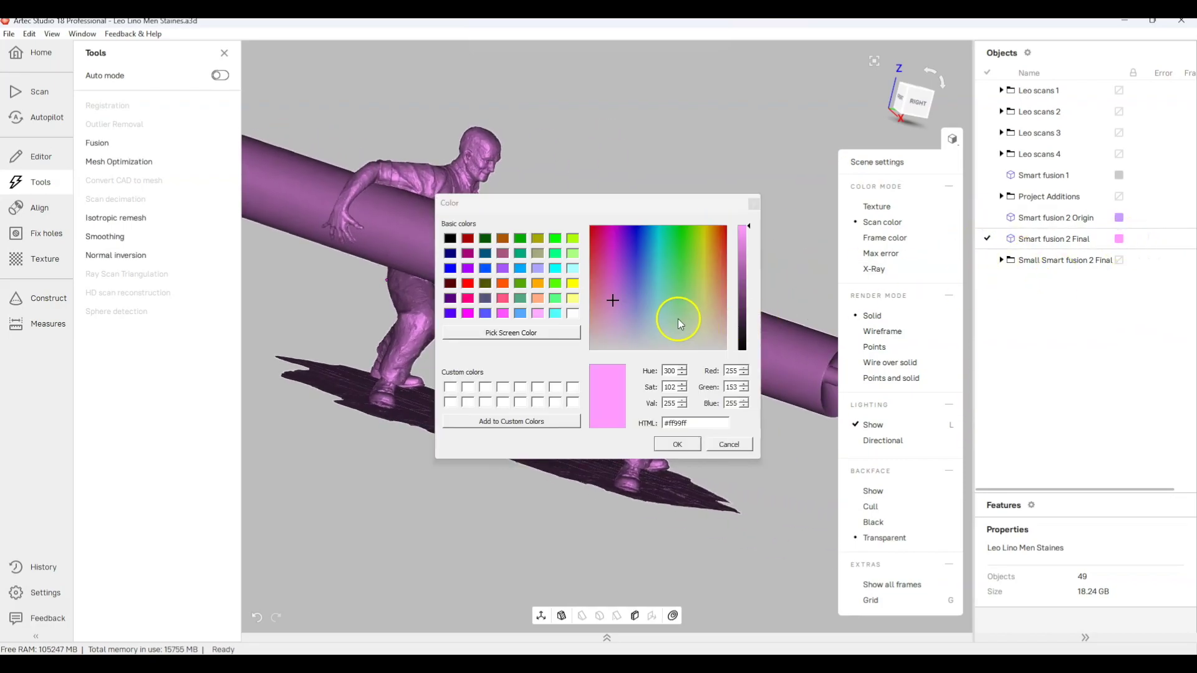
pyautogui.click(676, 299)
pyautogui.click(684, 441)
pyautogui.click(952, 140)
pyautogui.click(701, 300)
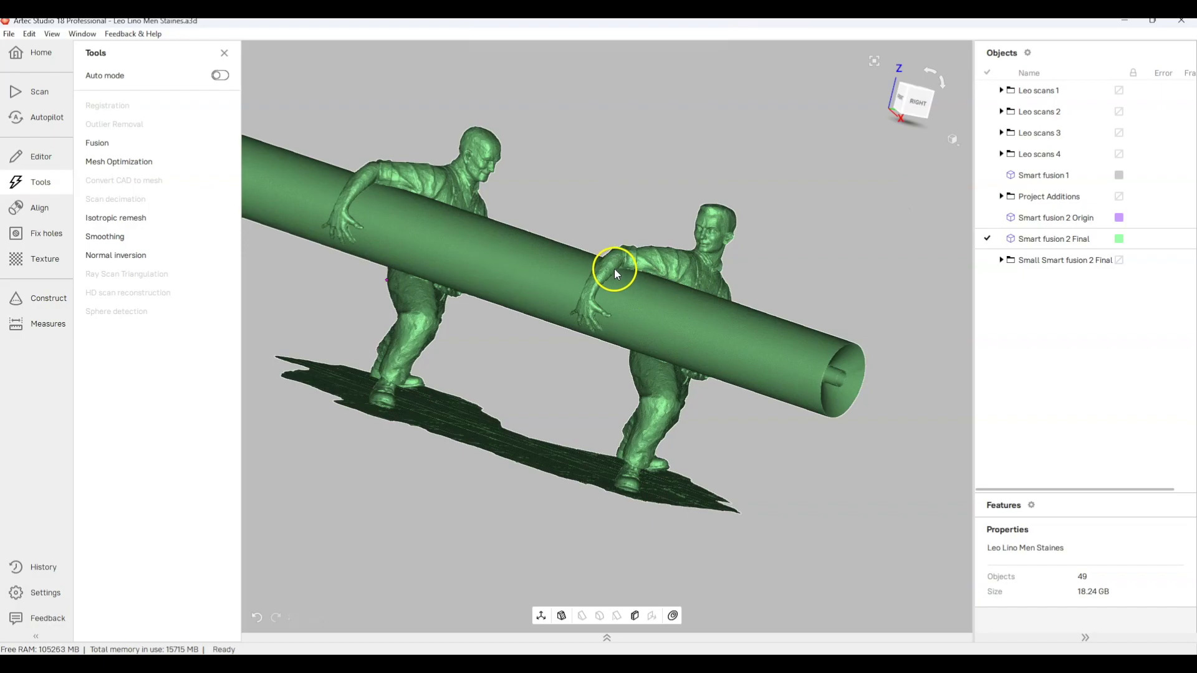
pyautogui.moveTo(611, 270); pyautogui.dragTo(766, 347)
# Step: Compare the properties of Smart fusion 2 Origin and Final (7,086,593 polygons)
pyautogui.click(1040, 219)
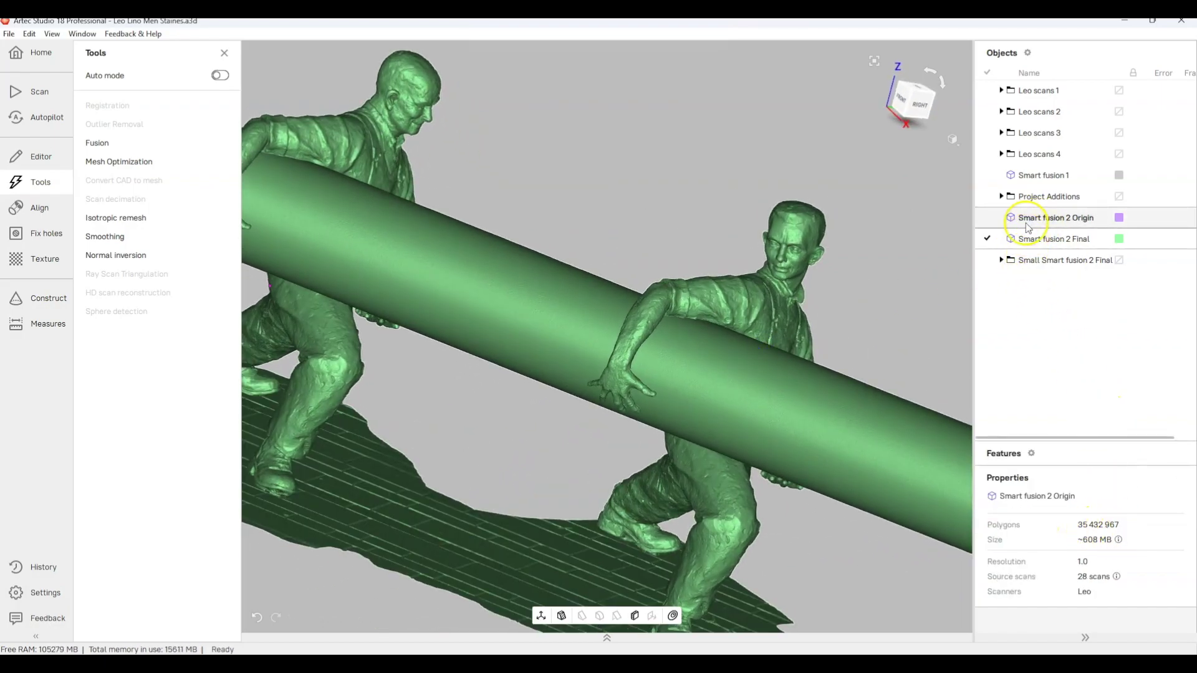
pyautogui.click(1025, 240)
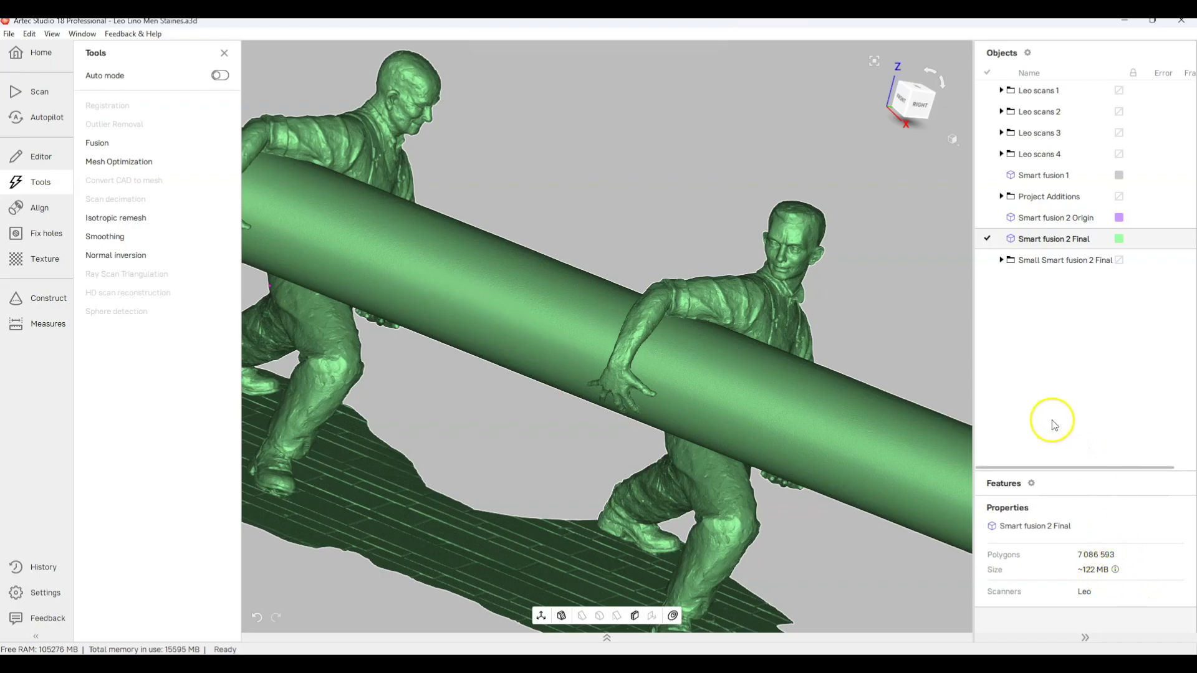
pyautogui.moveTo(936, 422); pyautogui.dragTo(848, 385)
# Step: Hide Smart fusion 2 Final and show the mesh from the Small Smart fusion 2 Final folder
pyautogui.click(223, 54)
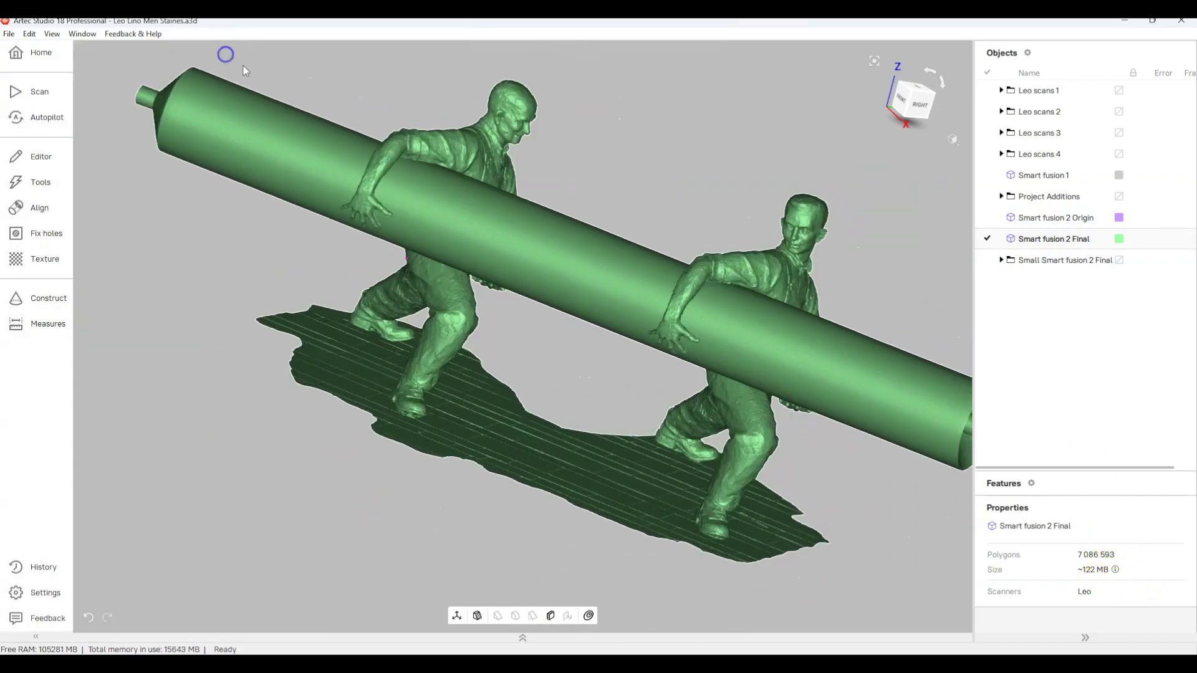
pyautogui.click(988, 240)
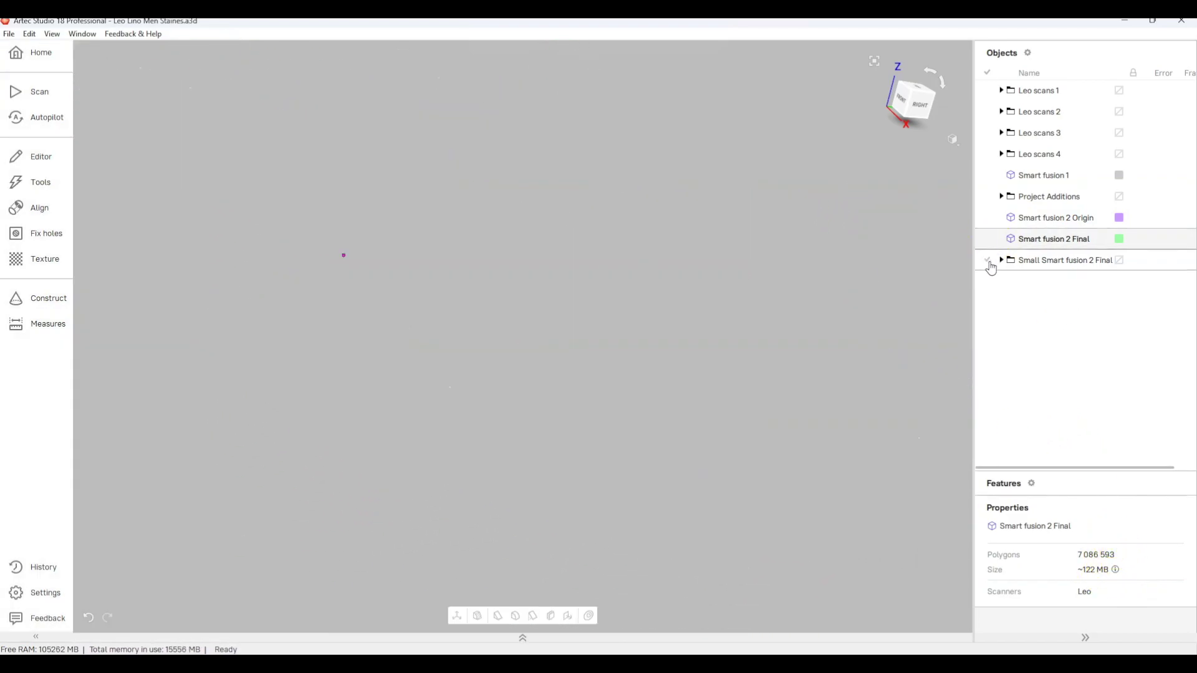
pyautogui.click(1000, 260)
pyautogui.click(1043, 282)
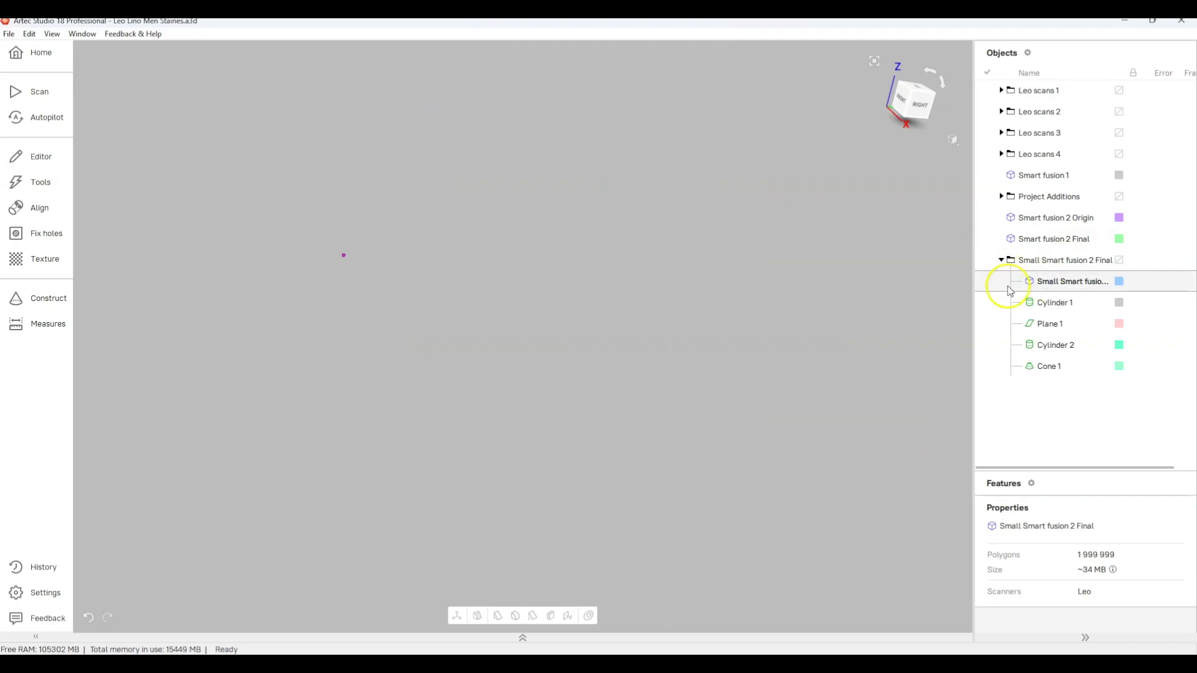
pyautogui.click(987, 281)
pyautogui.moveTo(660, 298); pyautogui.dragTo(577, 341)
# Step: Display the small mesh in brightened X-Ray mode
pyautogui.click(952, 140)
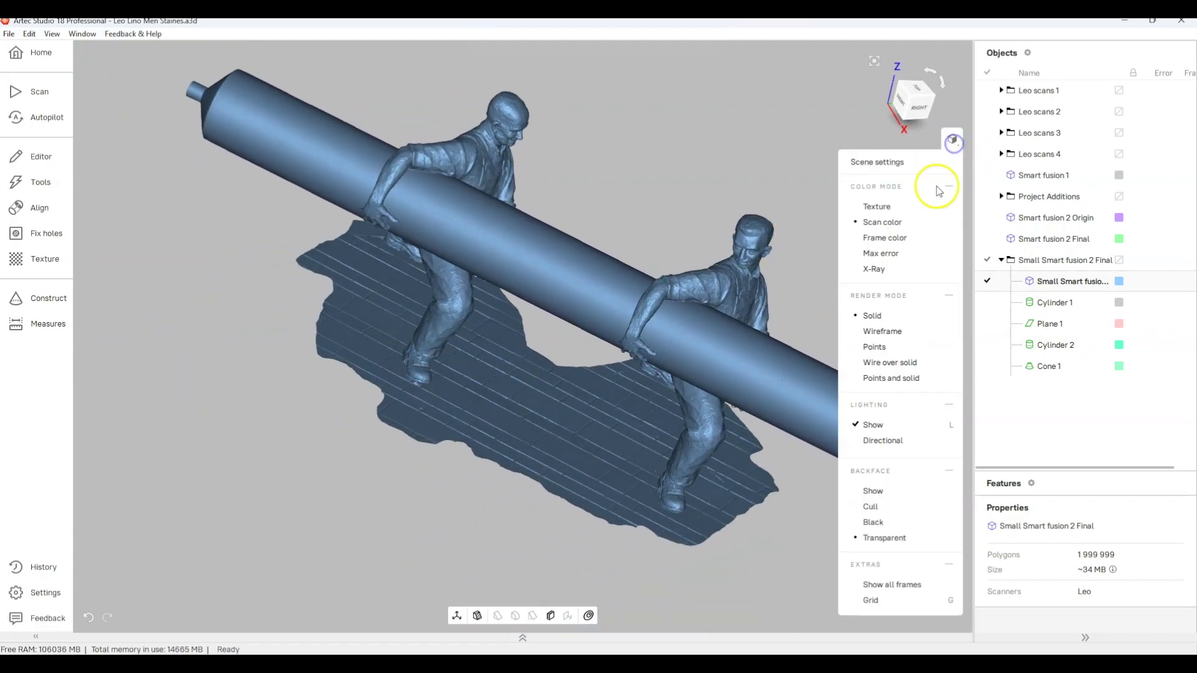
pyautogui.click(874, 269)
pyautogui.moveTo(871, 297); pyautogui.dragTo(904, 297)
pyautogui.moveTo(757, 331); pyautogui.dragTo(716, 370)
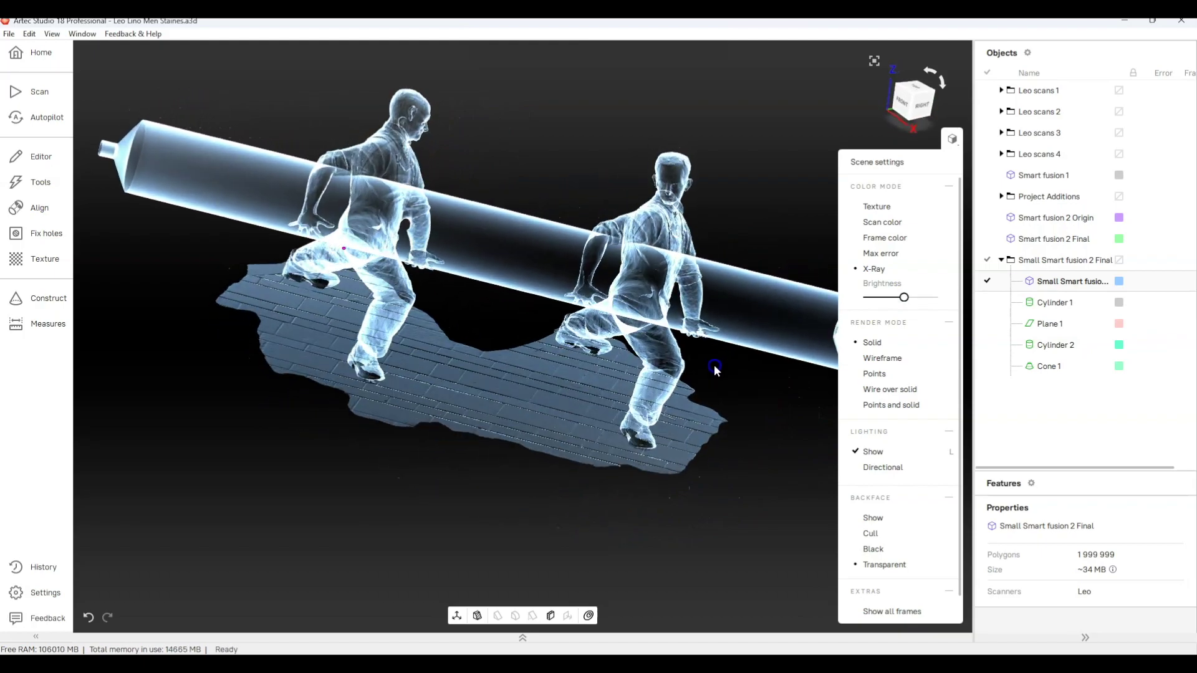
# Step: Return to scan colour, enable directional lighting with adjusted height, and open Construct
pyautogui.click(855, 223)
pyautogui.click(855, 440)
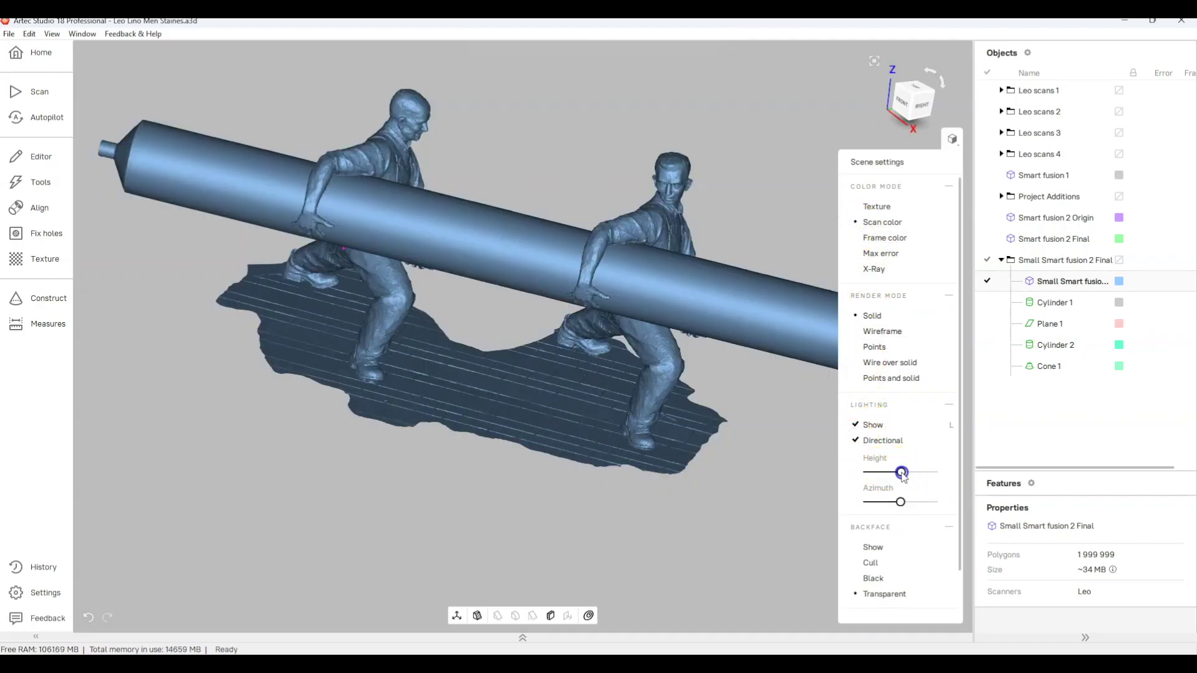
pyautogui.moveTo(902, 475)
pyautogui.mouseDown()
pyautogui.moveTo(916, 473)
pyautogui.moveTo(895, 476)
pyautogui.moveTo(883, 505)
pyautogui.moveTo(904, 508)
pyautogui.mouseUp()
pyautogui.scroll(-4, 723, 406)
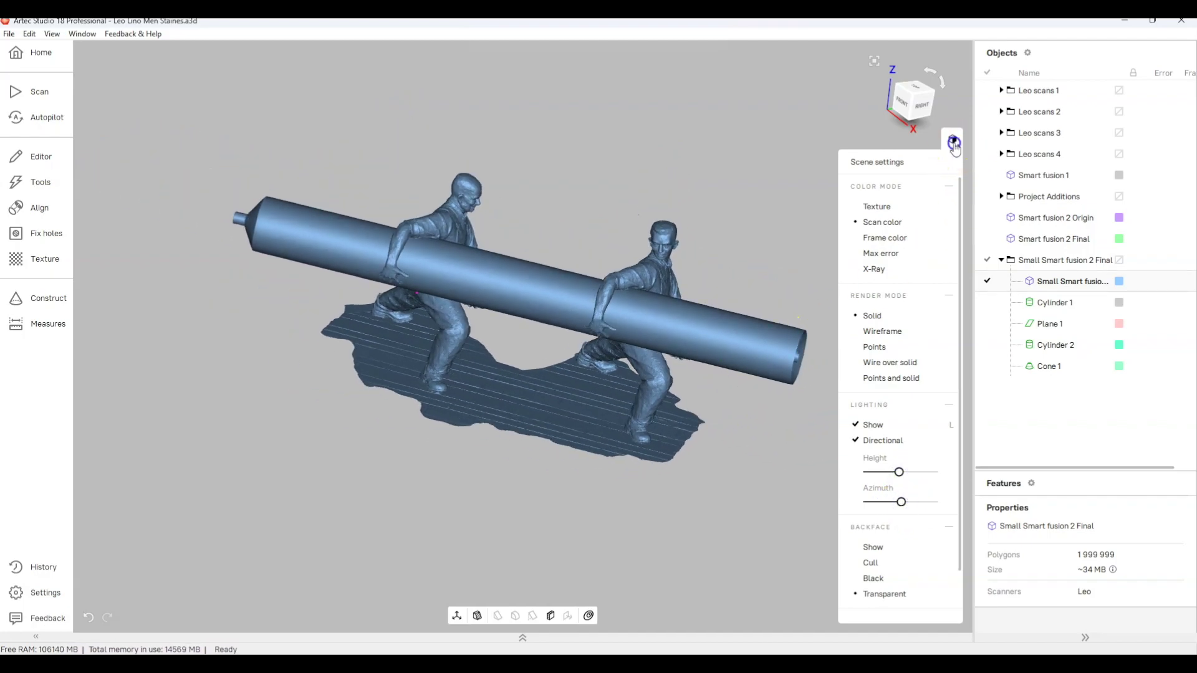
pyautogui.click(936, 175)
pyautogui.click(43, 302)
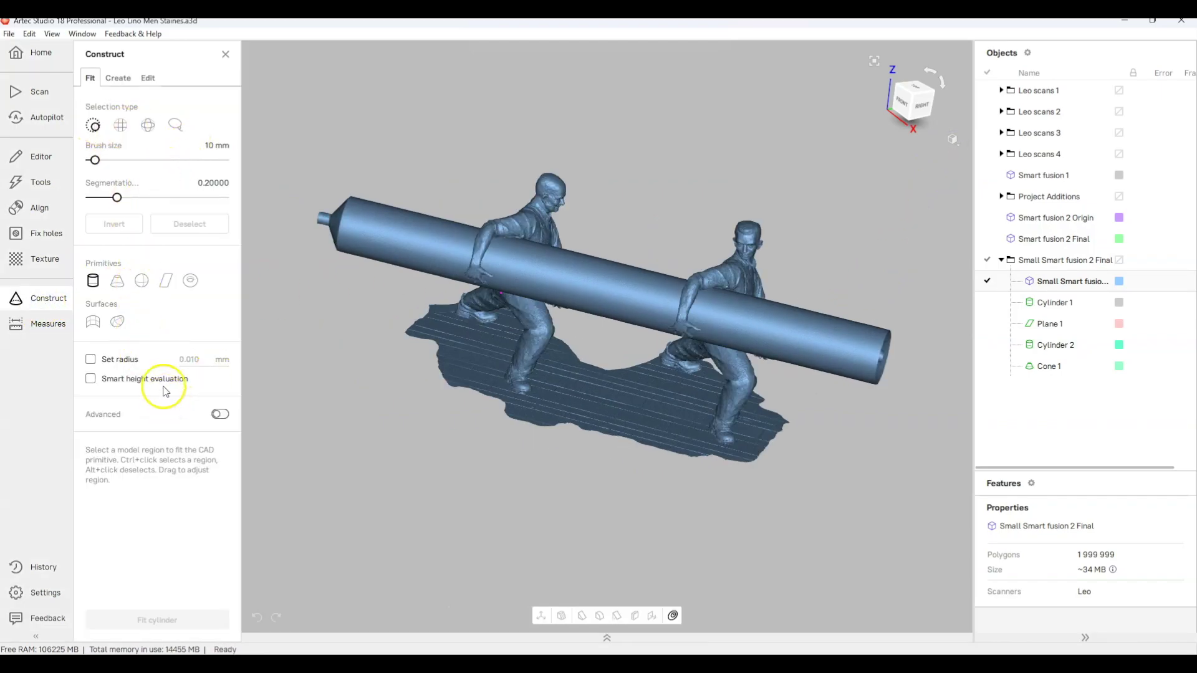
# Step: Show the fitted Cylinder 1 and Plane 1 on the sculpture
pyautogui.click(987, 302)
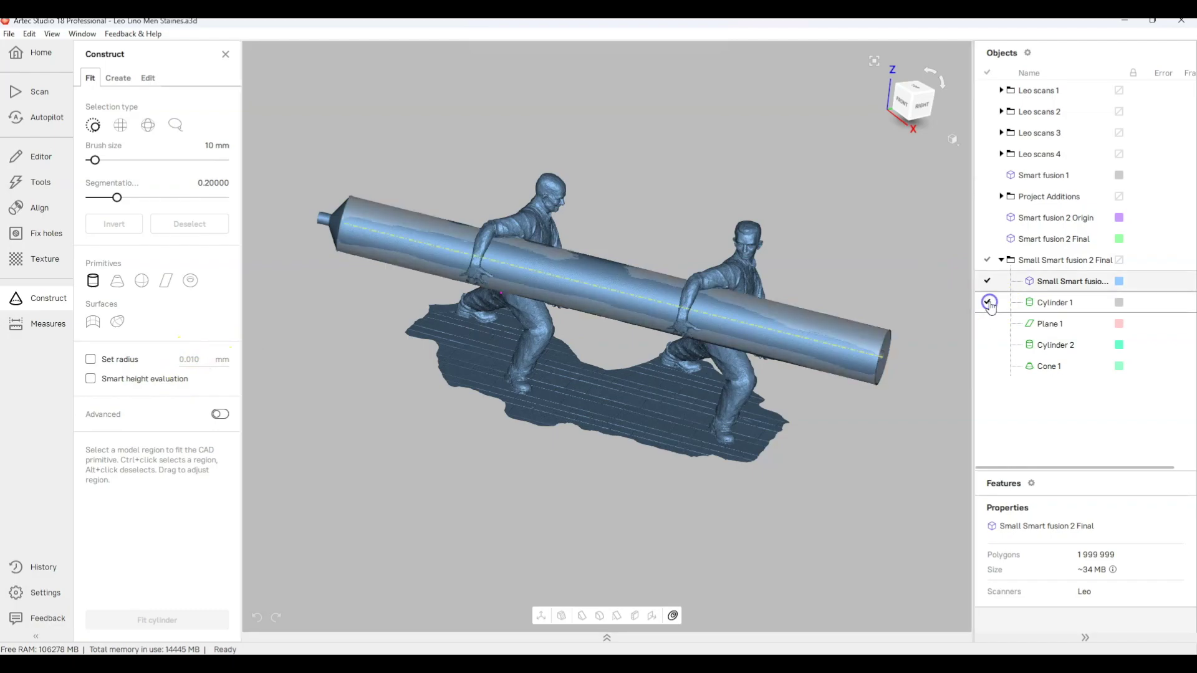
pyautogui.moveTo(644, 413); pyautogui.dragTo(753, 443)
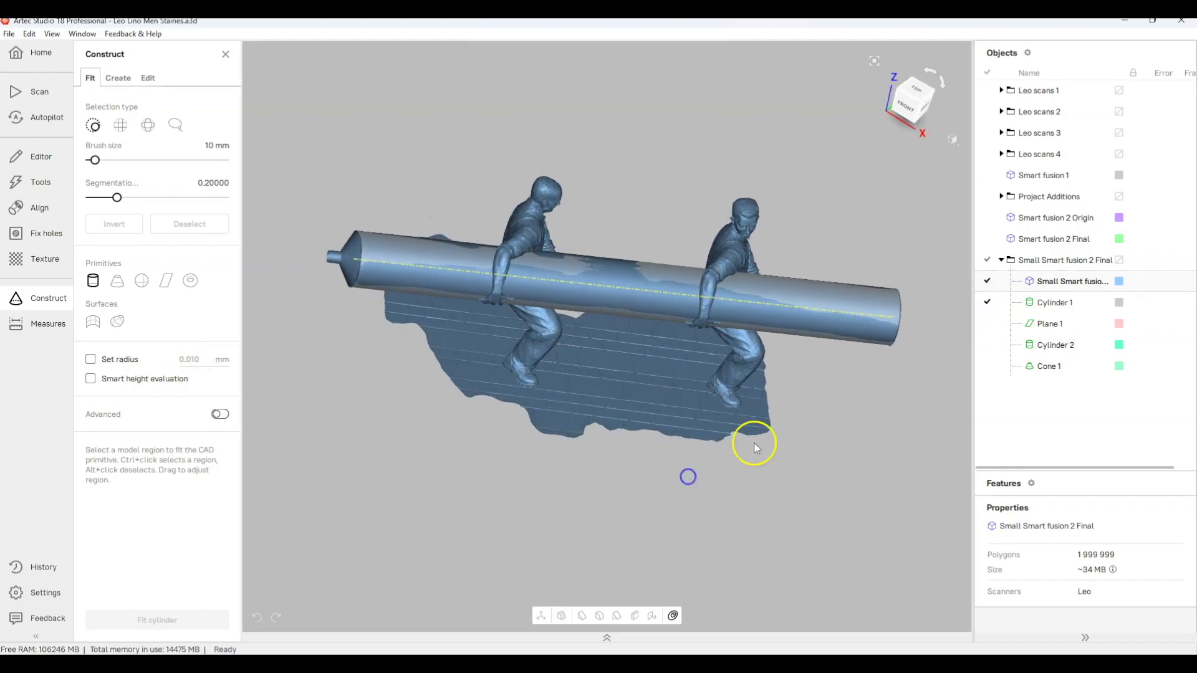
pyautogui.click(988, 281)
pyautogui.click(987, 281)
pyautogui.click(988, 324)
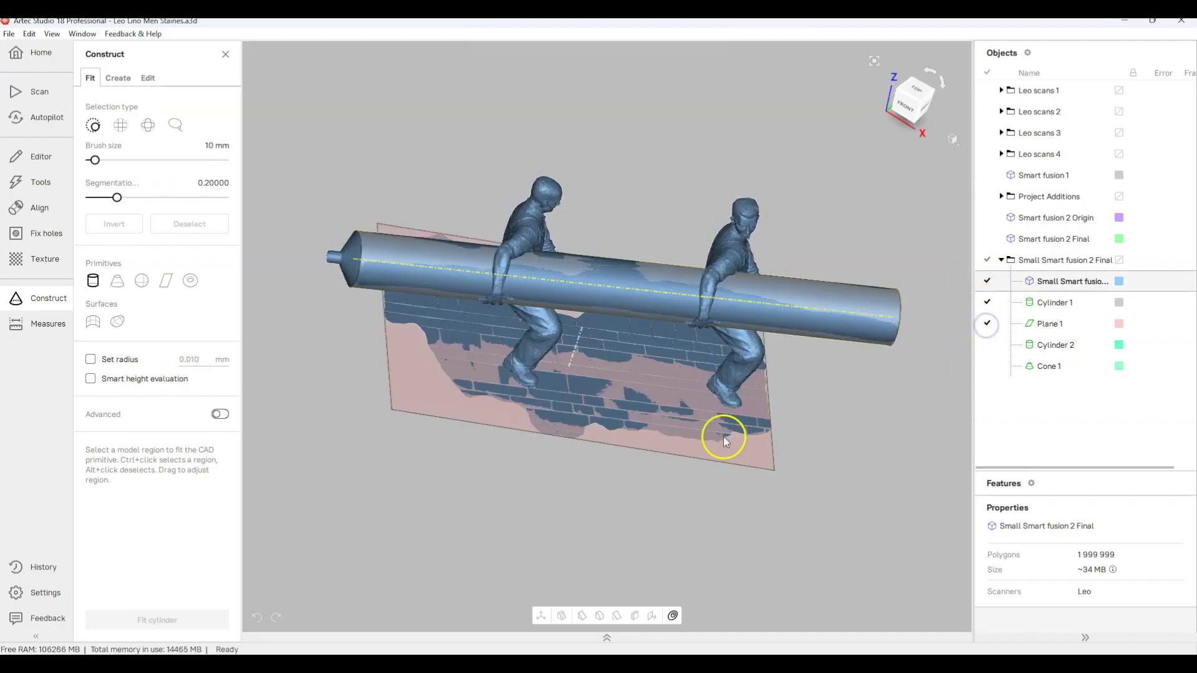
pyautogui.moveTo(721, 432); pyautogui.dragTo(647, 395)
# Step: Show Cylinder 2 and accept its Parallel to: Cylinder 1 constraint
pyautogui.click(990, 345)
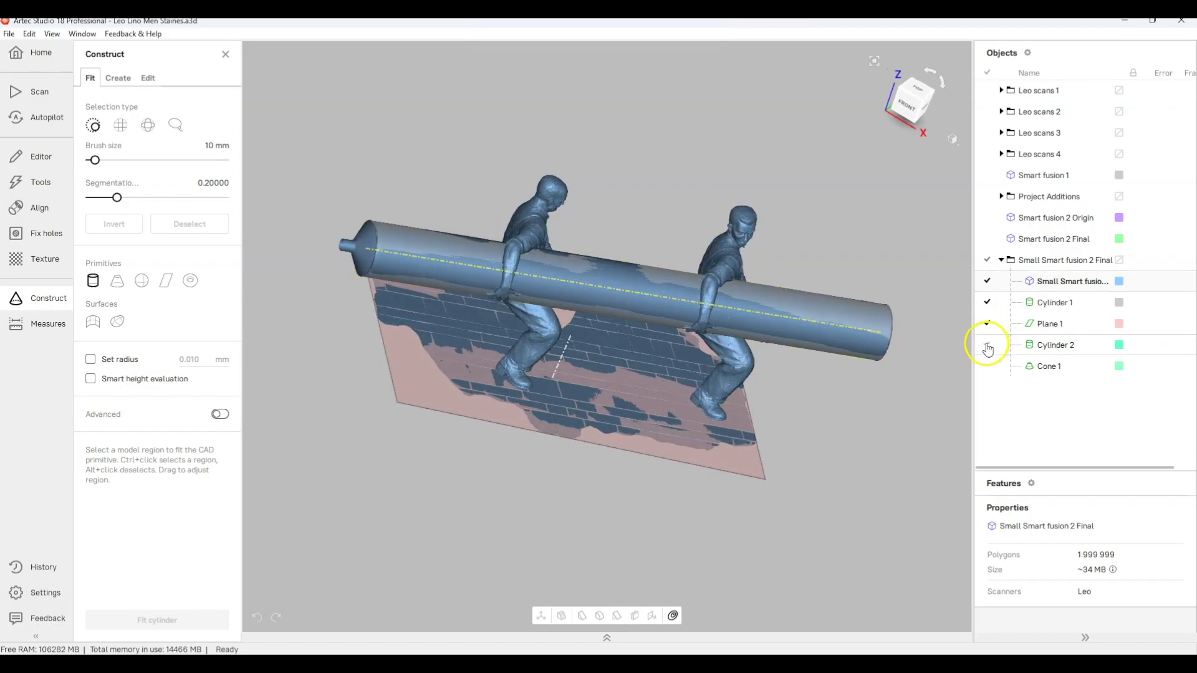
pyautogui.scroll(10, 467, 310)
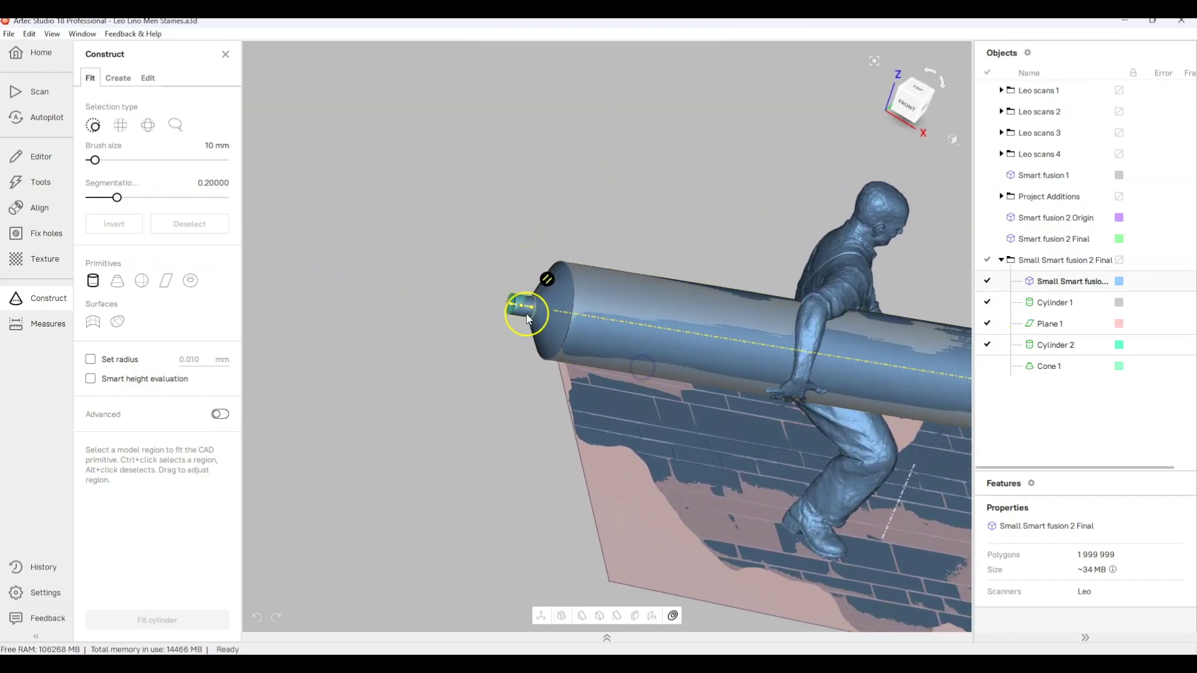
pyautogui.moveTo(537, 265)
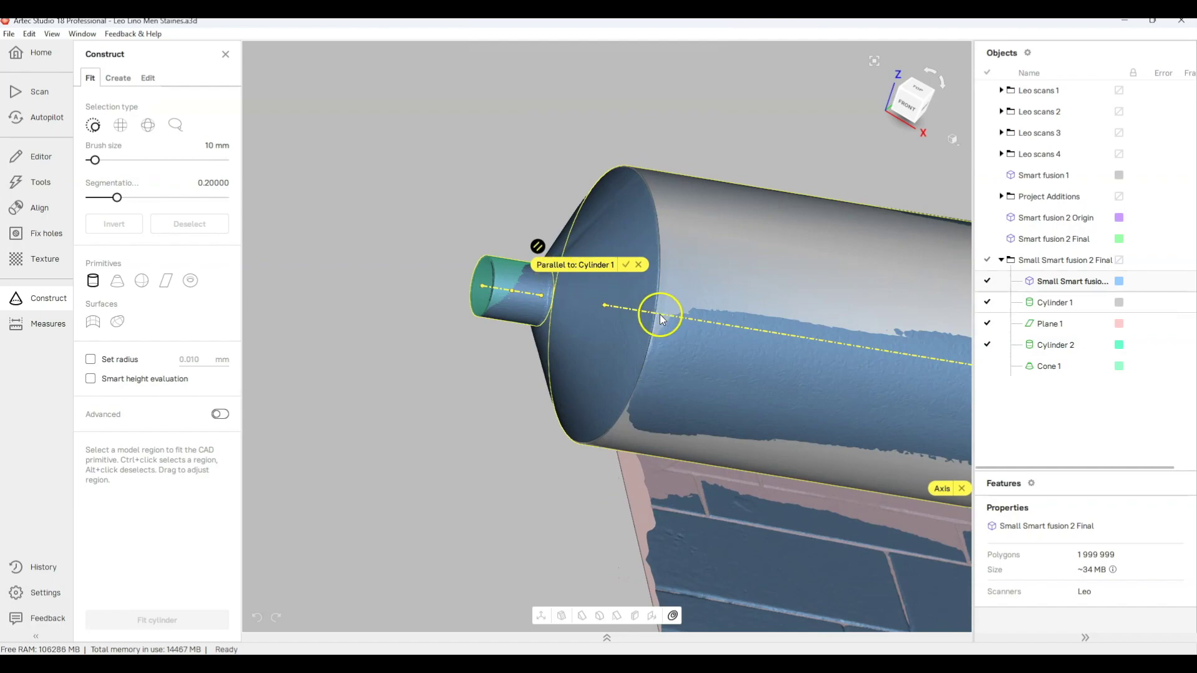
pyautogui.click(625, 265)
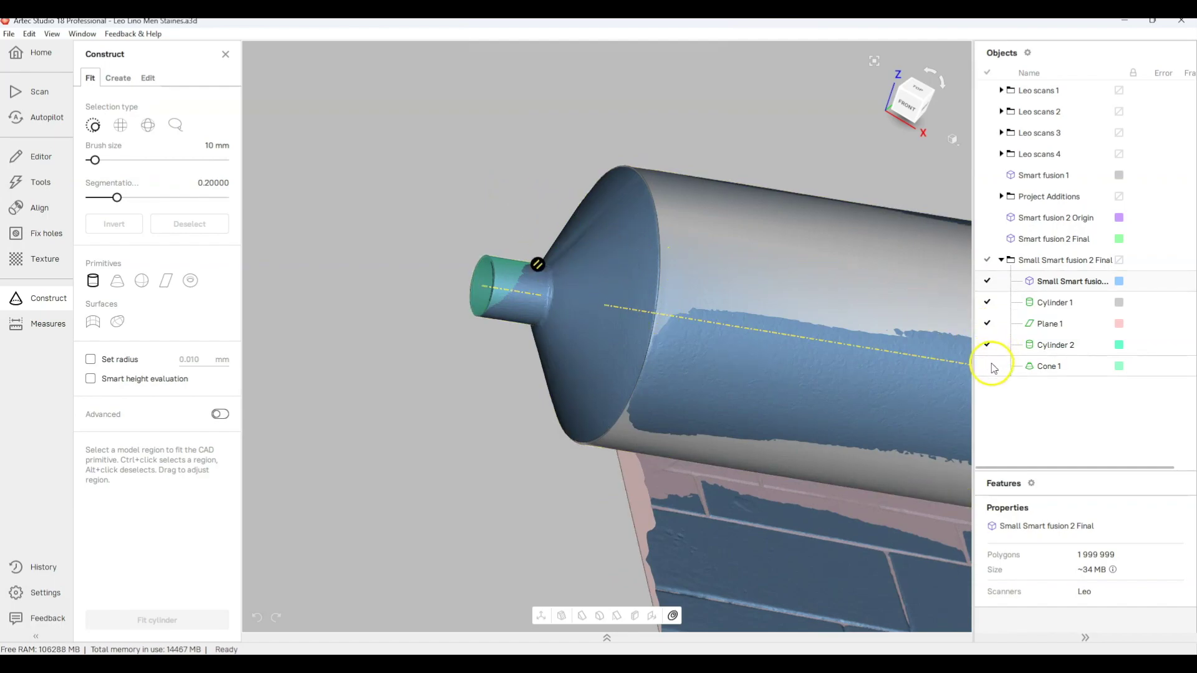
# Step: Show Cone 1, frame the whole sculpture, and open Measures
pyautogui.click(992, 369)
pyautogui.scroll(3, 708, 339)
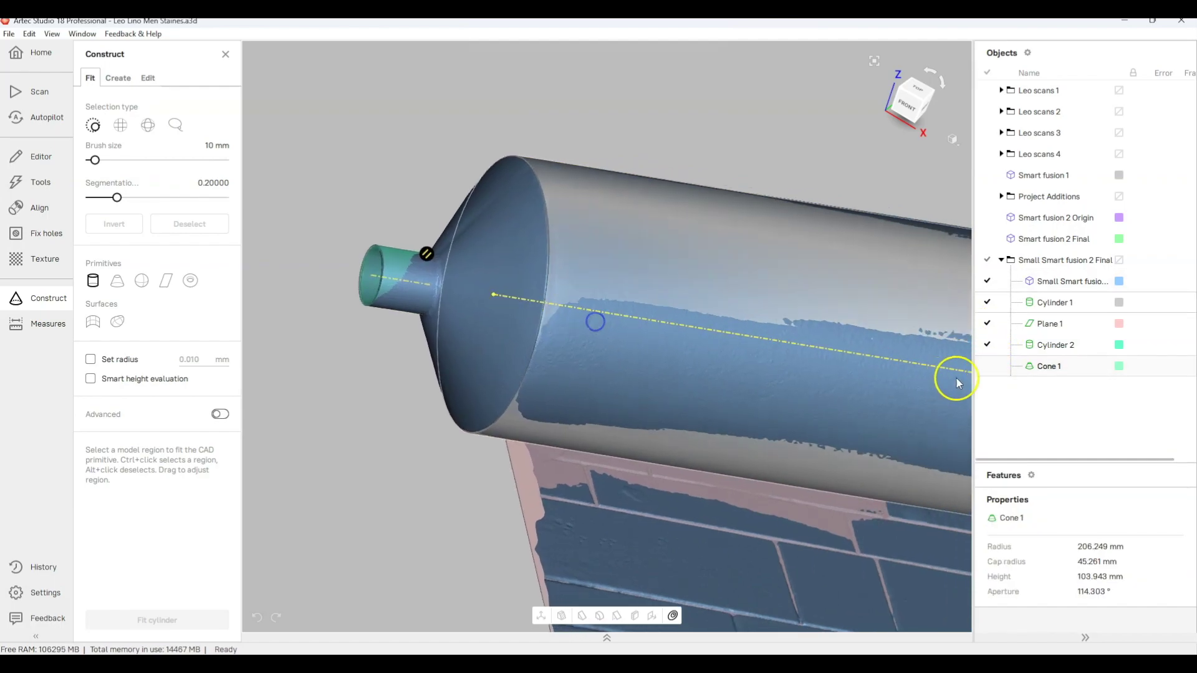
pyautogui.click(986, 367)
pyautogui.moveTo(652, 297); pyautogui.dragTo(737, 308)
pyautogui.click(875, 61)
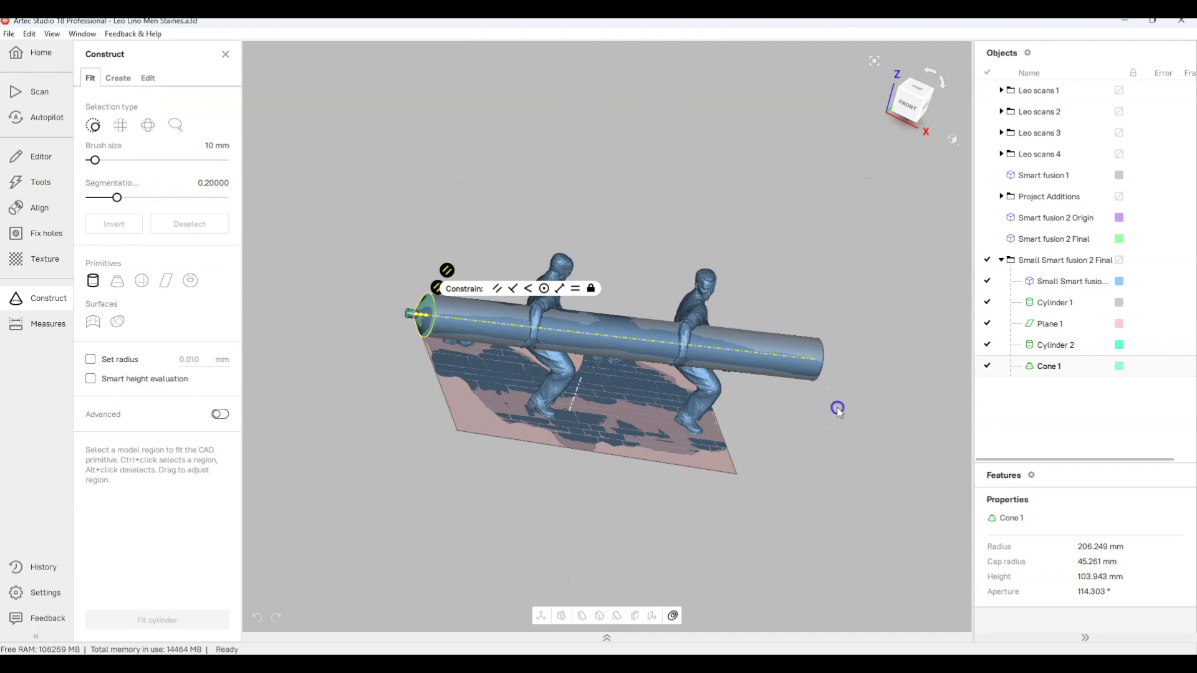
pyautogui.click(38, 328)
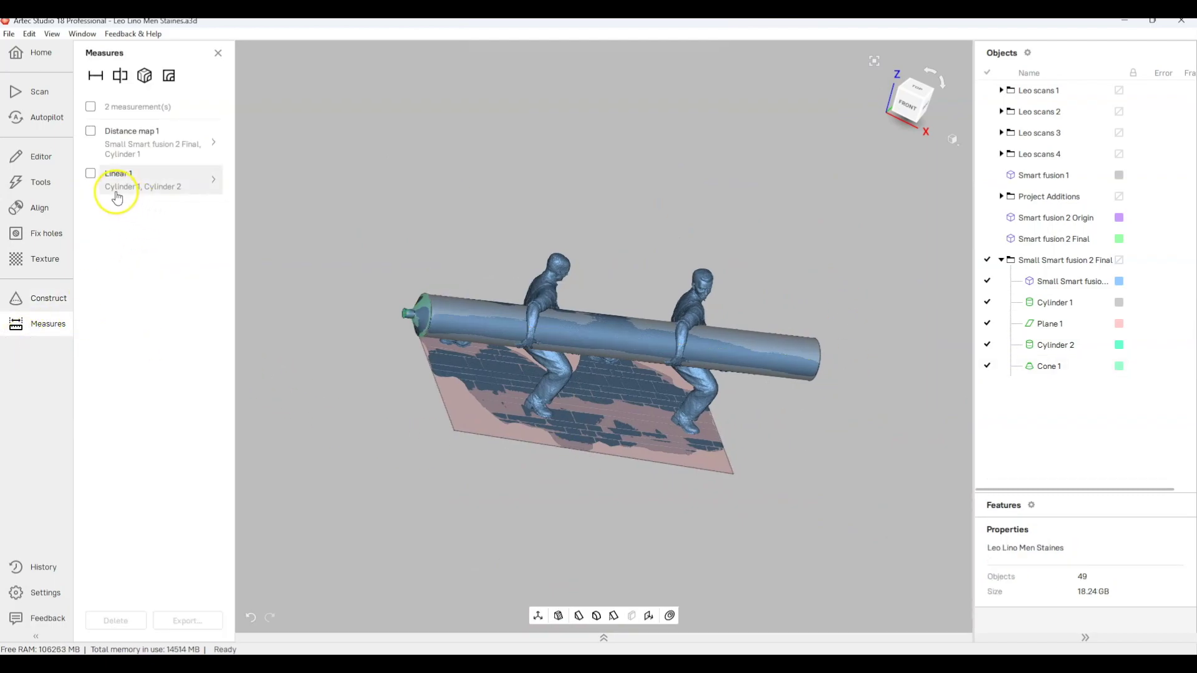
# Step: Show Linear 1's 4193.91 distance between the cylinders with the mesh visible, then close Measures
pyautogui.click(91, 174)
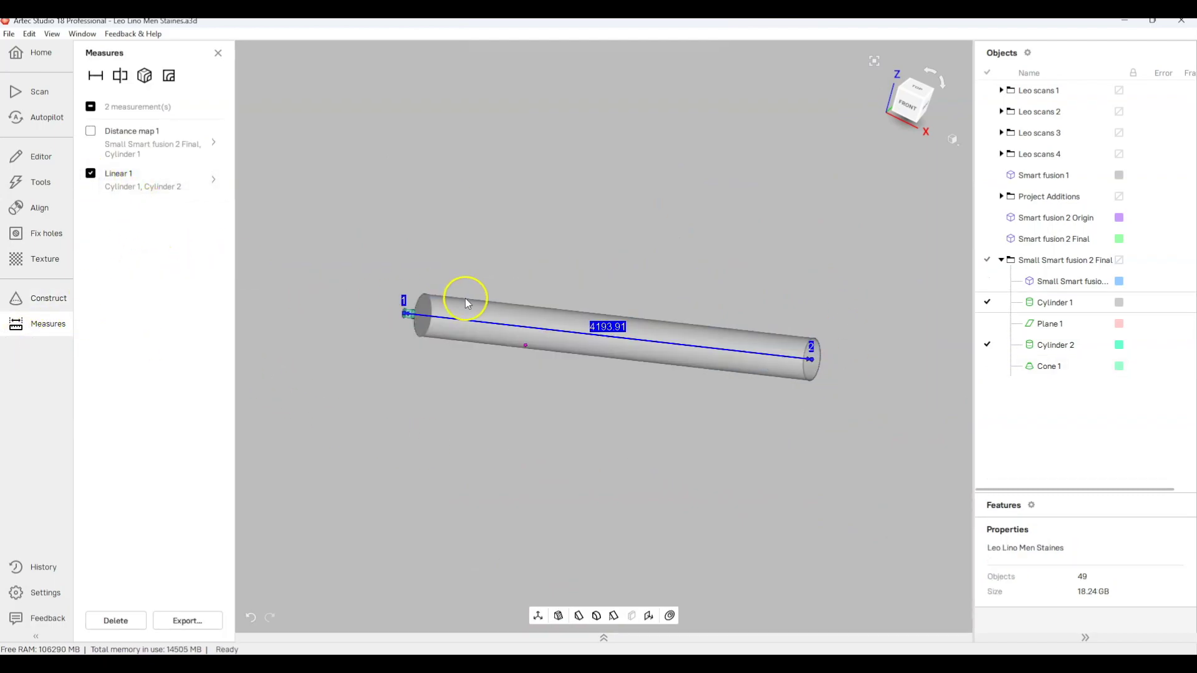
pyautogui.scroll(2, 609, 342)
pyautogui.click(987, 281)
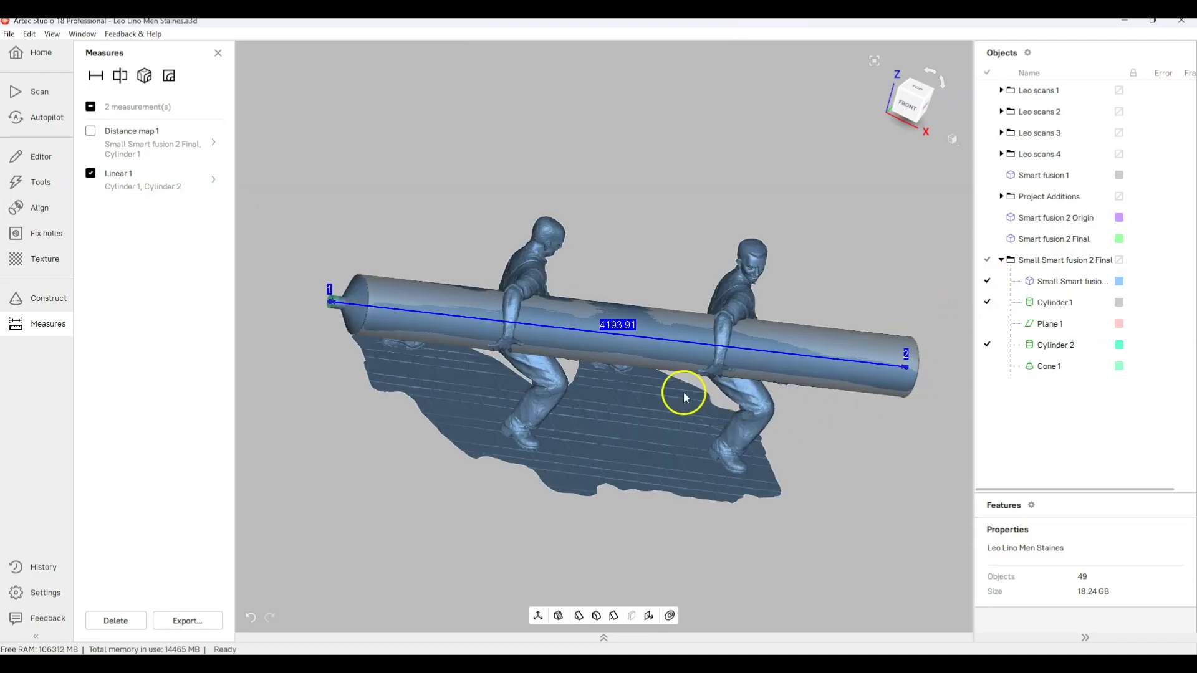
pyautogui.scroll(2, 623, 337)
pyautogui.scroll(-3, 623, 337)
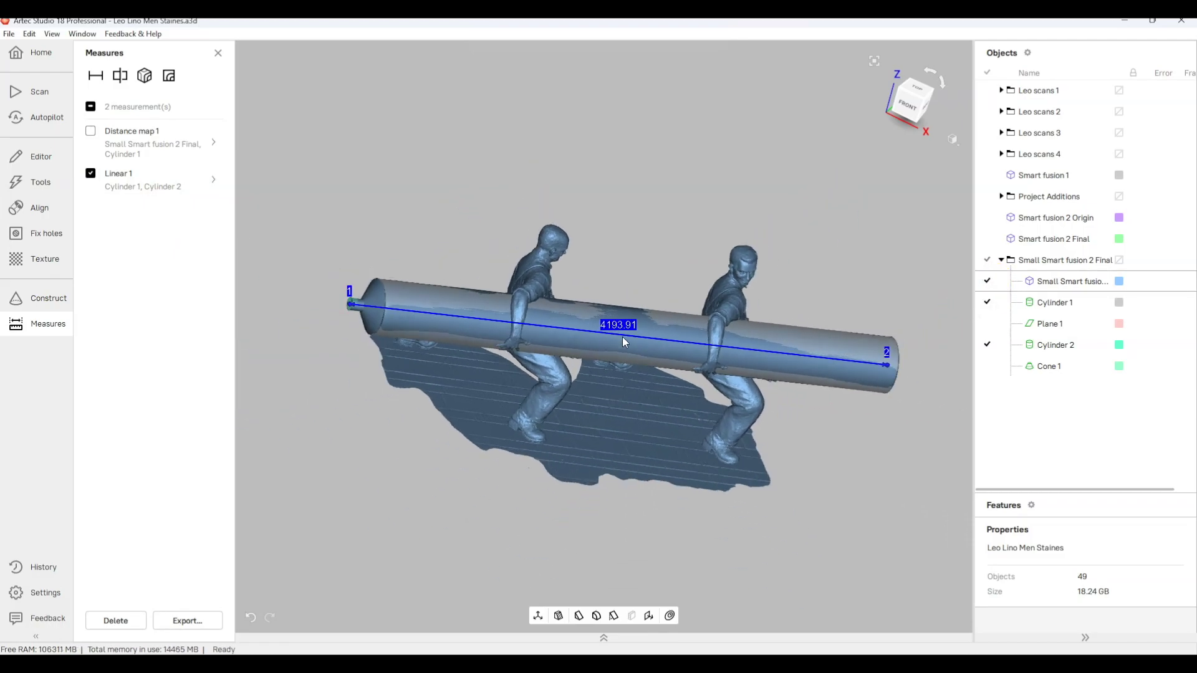
pyautogui.click(216, 55)
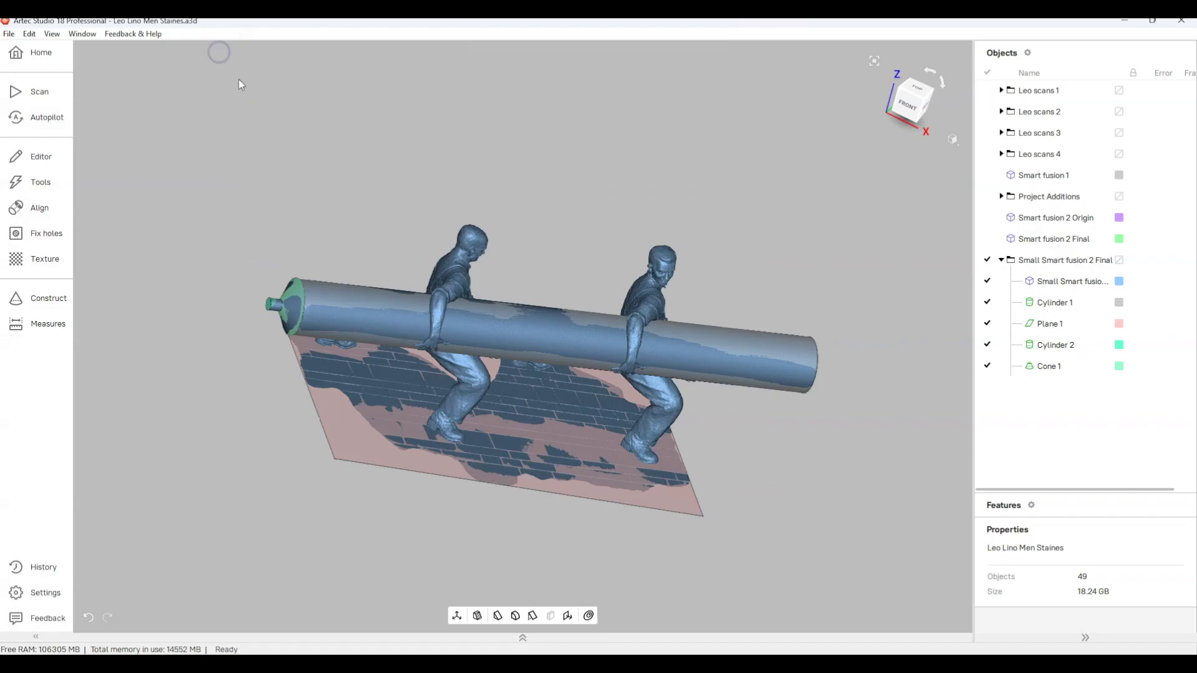
# Step: In Precise positioning, move Plane 1 to the origin and align it with XOY
pyautogui.moveTo(904, 331); pyautogui.dragTo(771, 433)
pyautogui.click(41, 165)
pyautogui.click(134, 150)
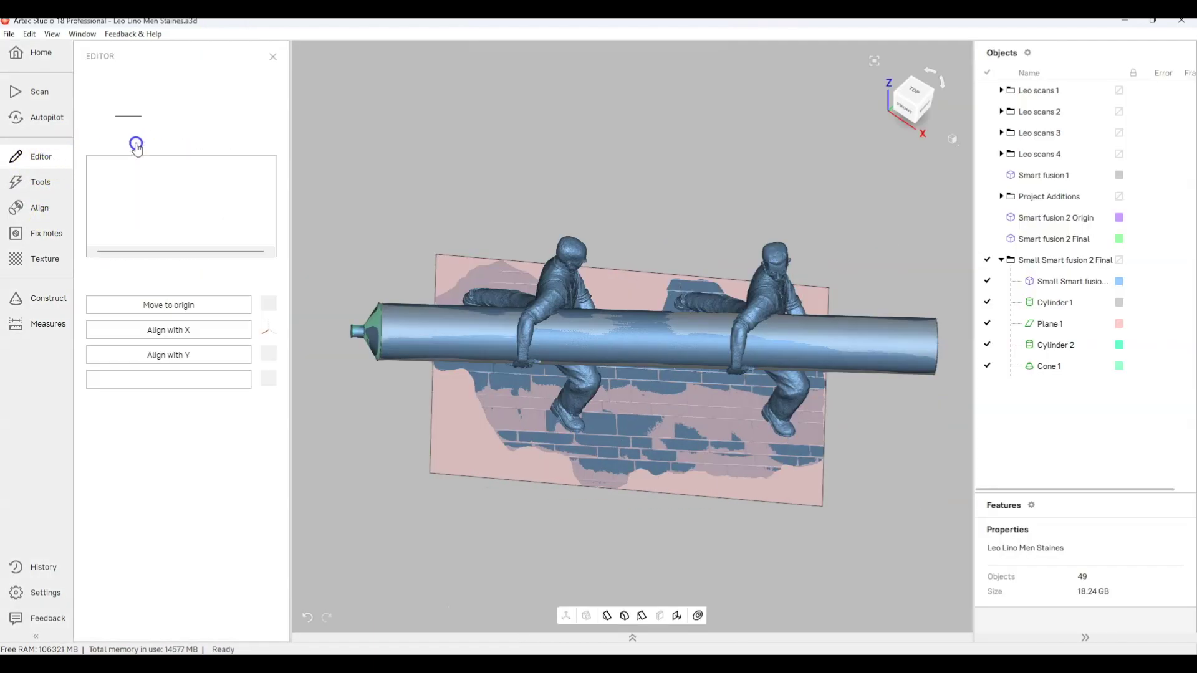
pyautogui.click(120, 165)
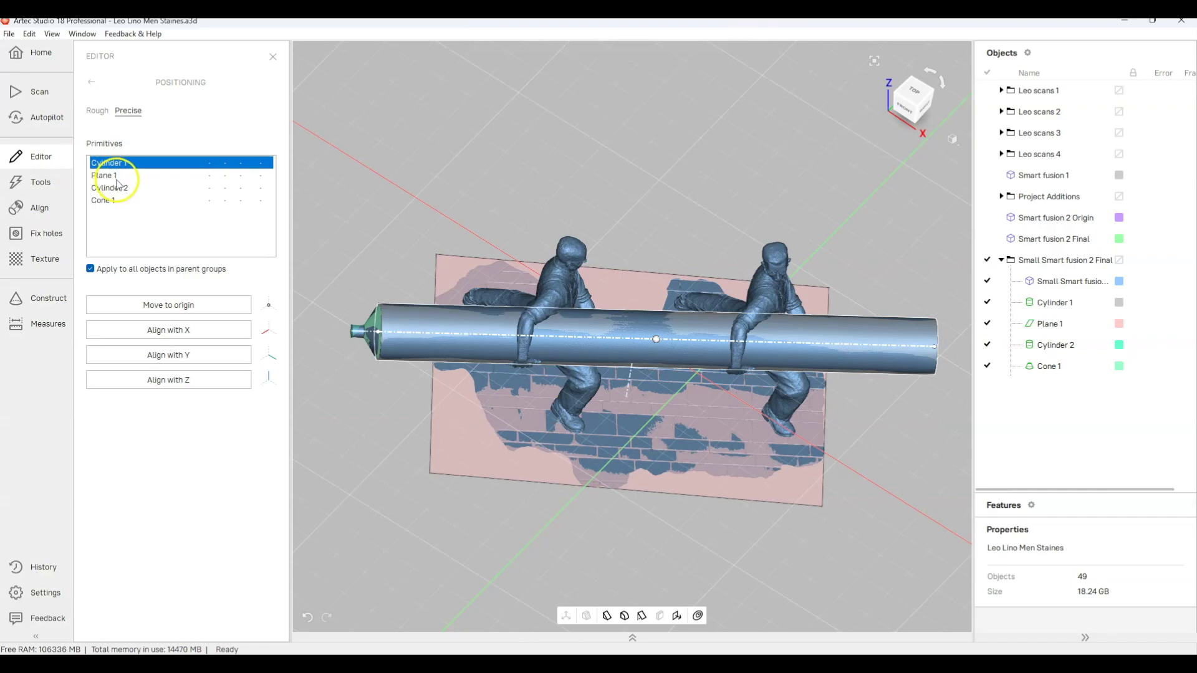
pyautogui.click(105, 175)
pyautogui.click(180, 303)
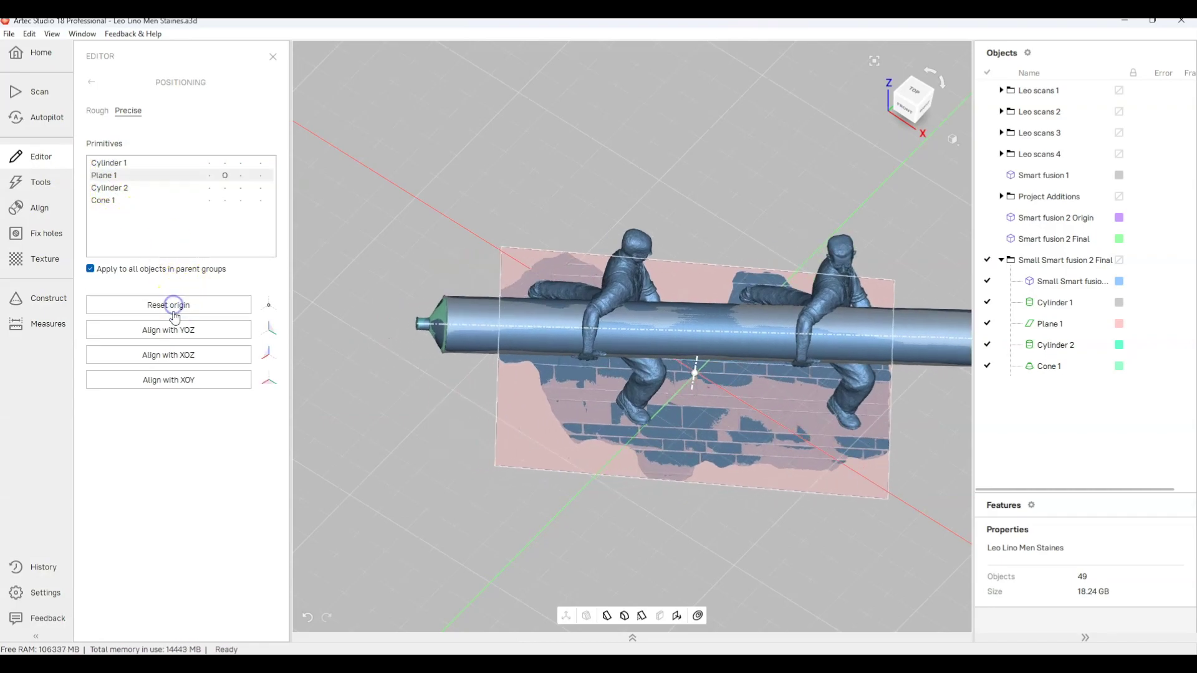
pyautogui.click(181, 380)
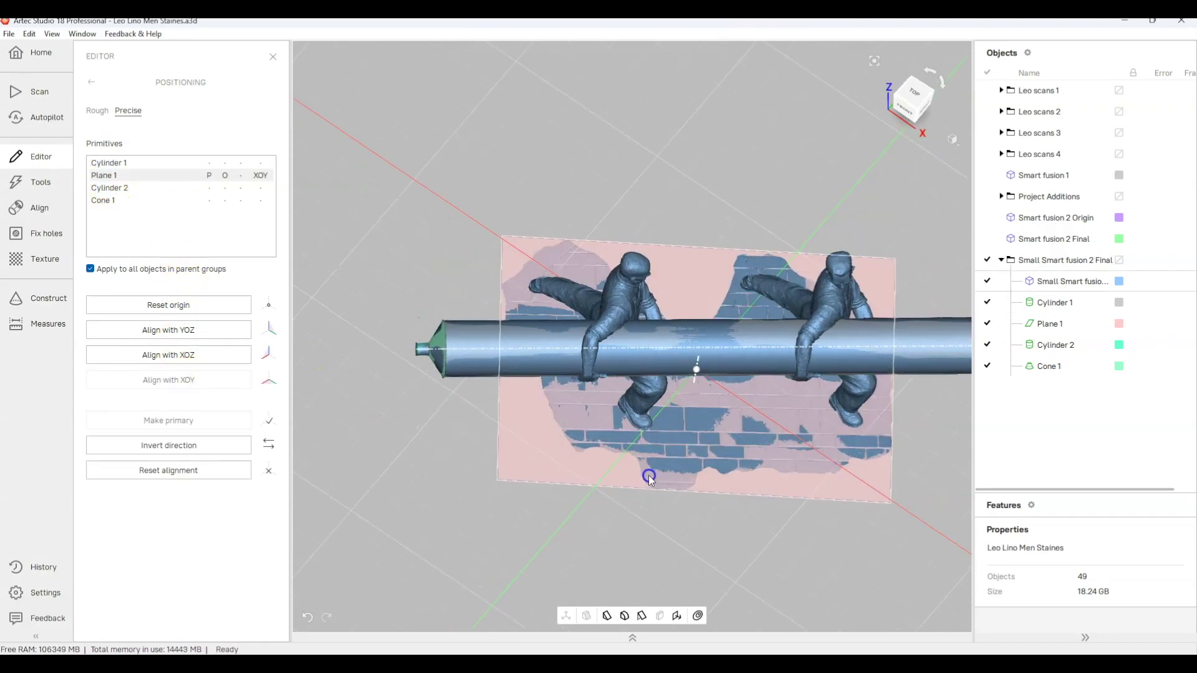
# Step: Align Cylinder 1's axis with the X axis and view from the top
pyautogui.click(117, 163)
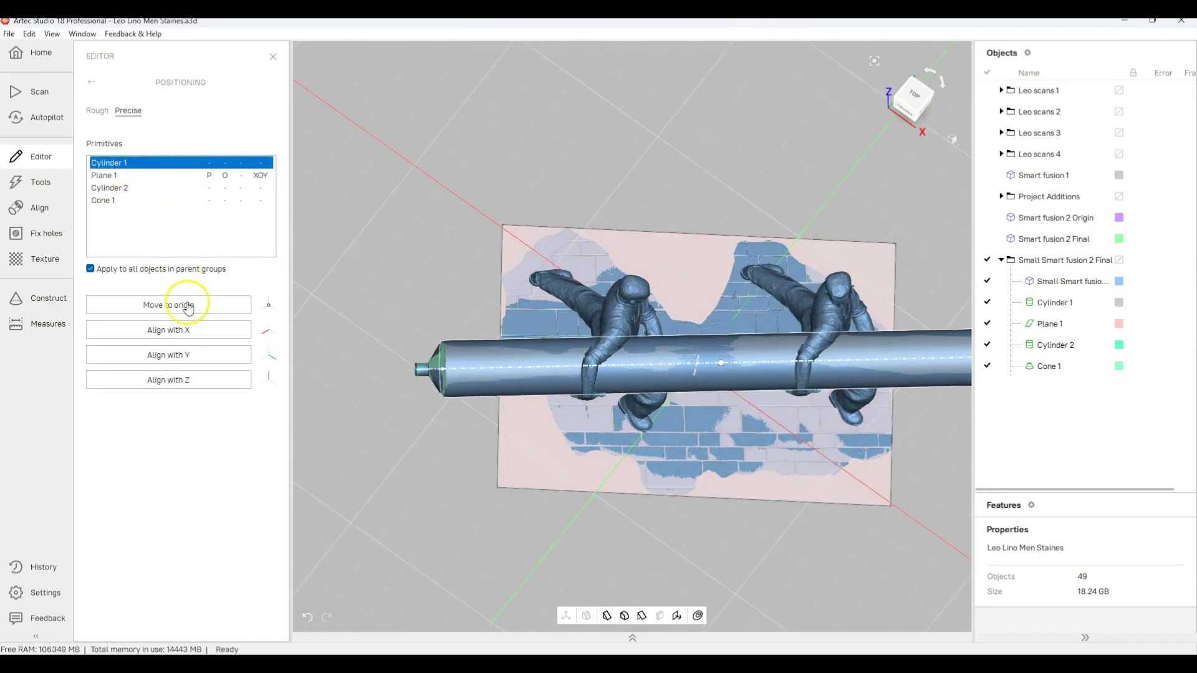
pyautogui.click(188, 331)
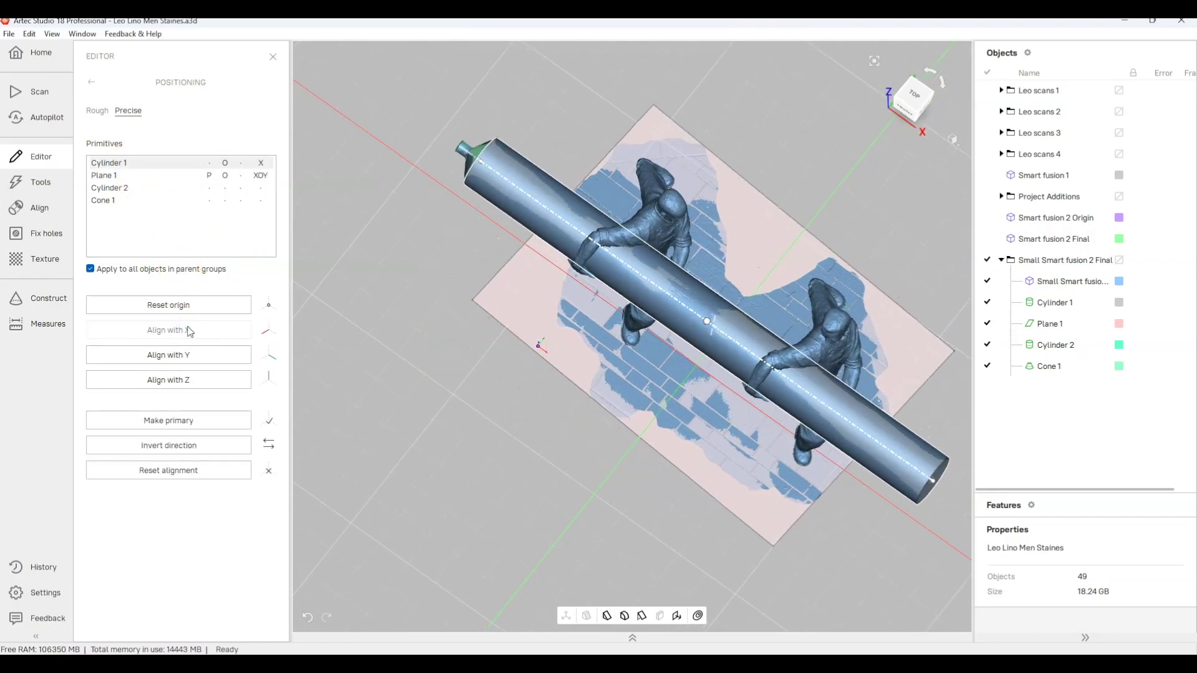
pyautogui.click(915, 98)
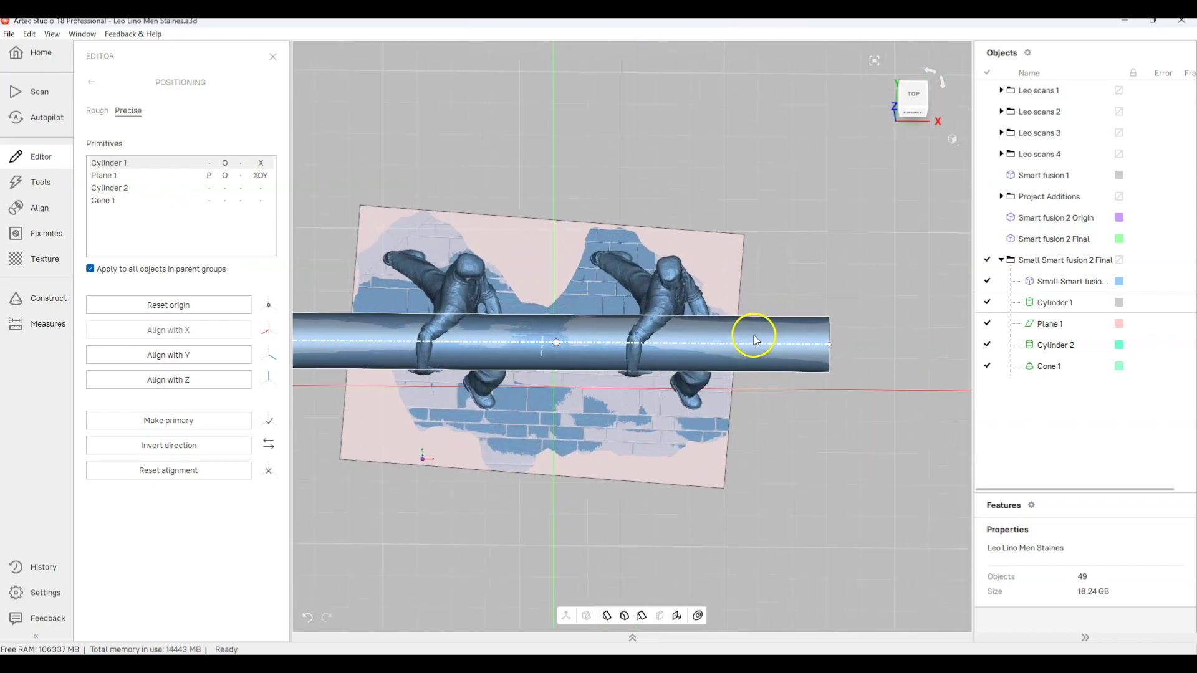
# Step: Hide Cylinder 1, Plane 1, Cylinder 2 and Cone 1, viewing the model from the front
pyautogui.click(273, 56)
pyautogui.click(987, 324)
pyautogui.click(987, 302)
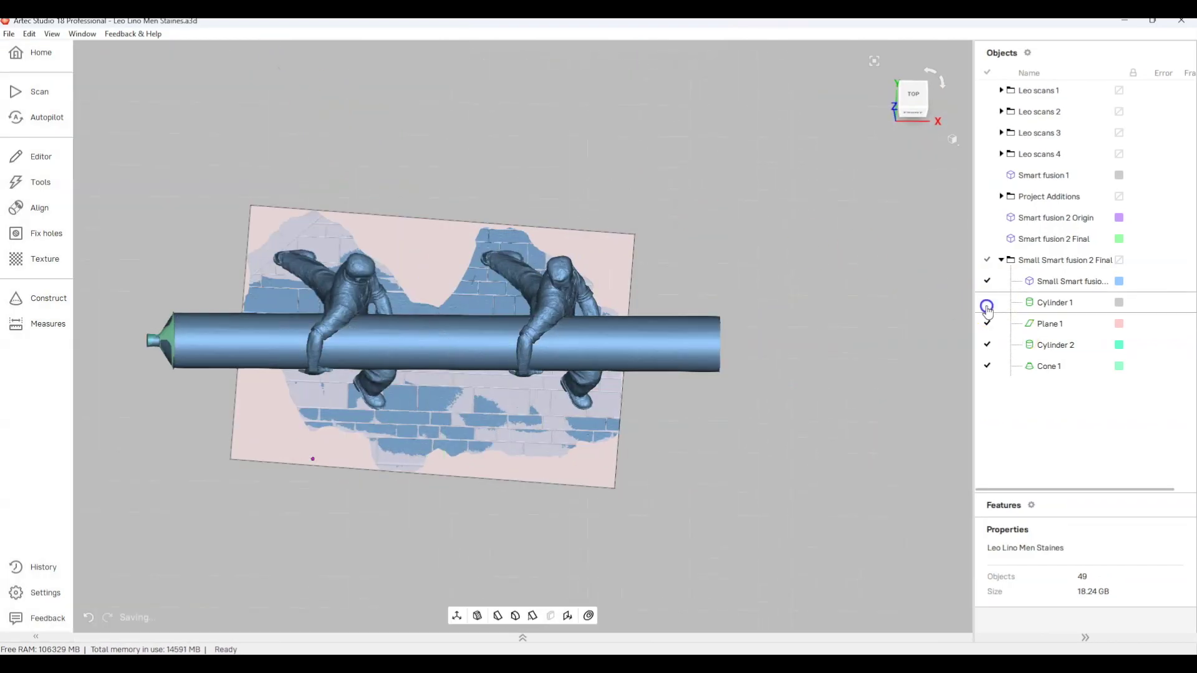
pyautogui.click(986, 344)
pyautogui.click(987, 366)
pyautogui.moveTo(873, 382); pyautogui.dragTo(569, 388)
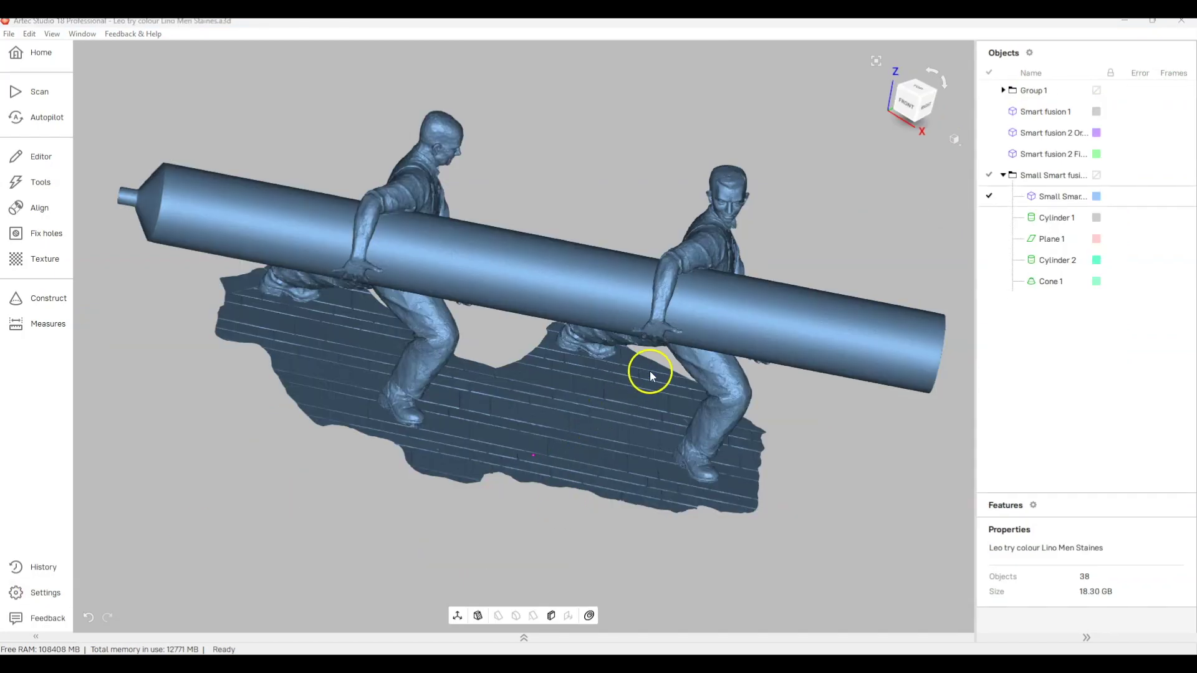
# Step: Switch Color mode to Texture and pan over the pipe's lettering and graffiti
pyautogui.moveTo(648, 368); pyautogui.dragTo(612, 409)
pyautogui.click(953, 142)
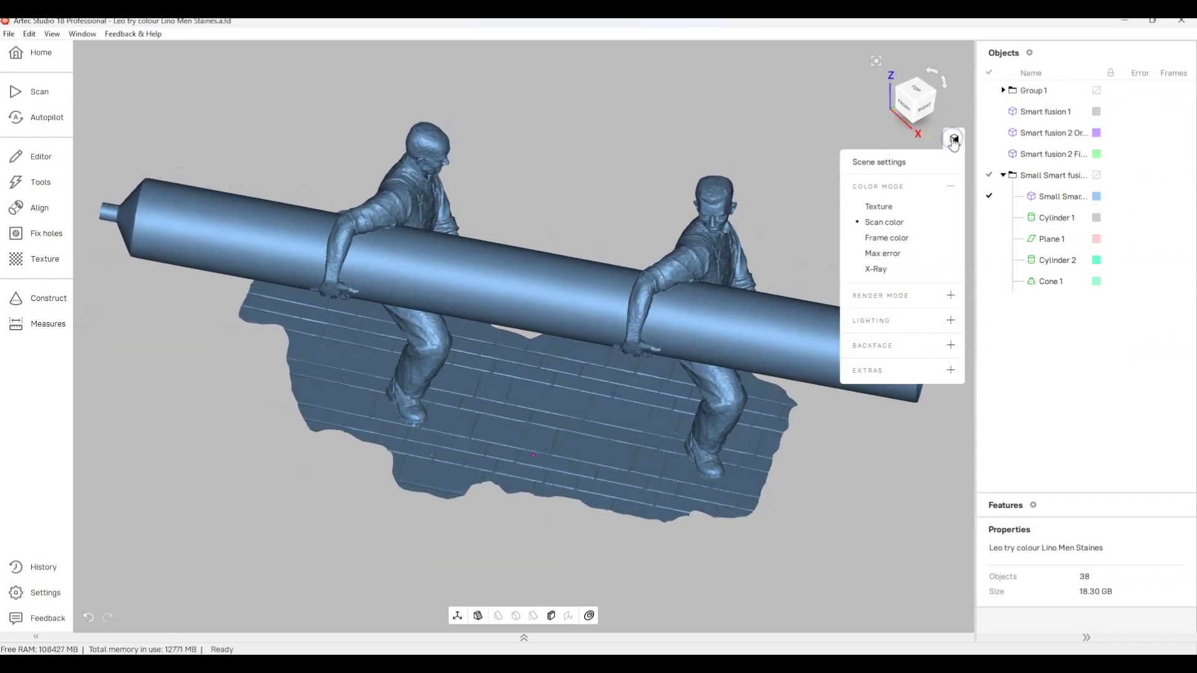
pyautogui.click(886, 208)
pyautogui.click(953, 139)
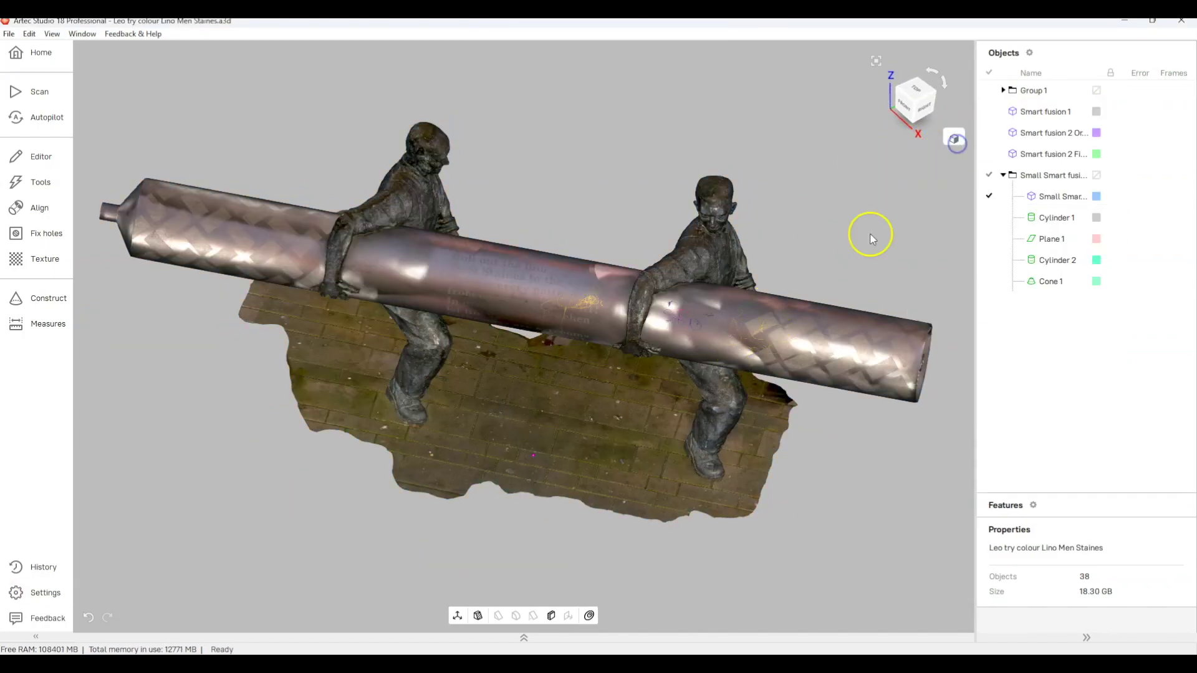
pyautogui.scroll(3, 675, 319)
pyautogui.moveTo(674, 319); pyautogui.dragTo(773, 342, button='right')
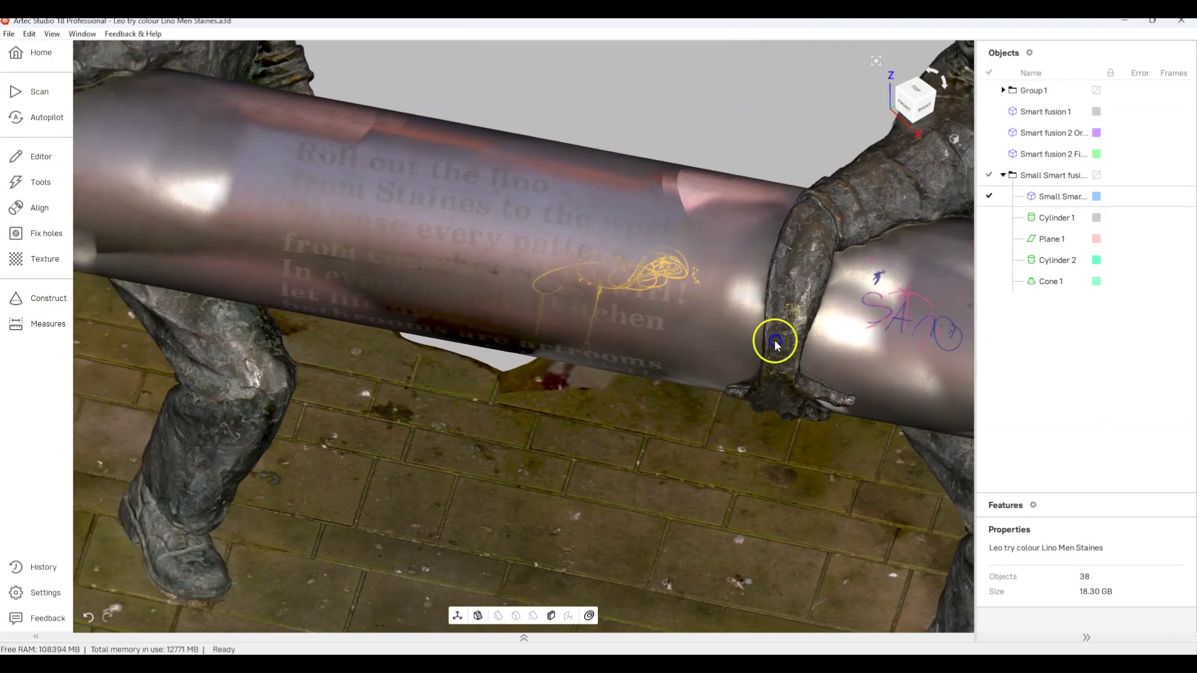
pyautogui.moveTo(611, 315); pyautogui.dragTo(430, 326)
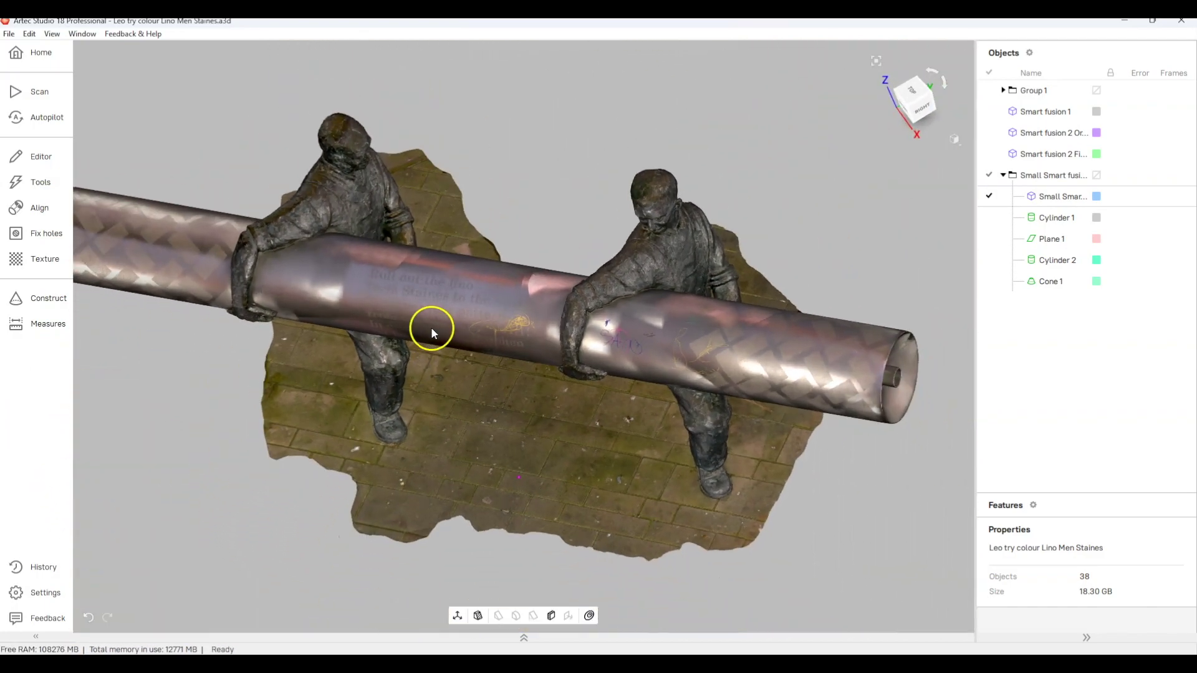
pyautogui.click(954, 141)
# Step: Set Color mode back to Scan color
pyautogui.click(898, 223)
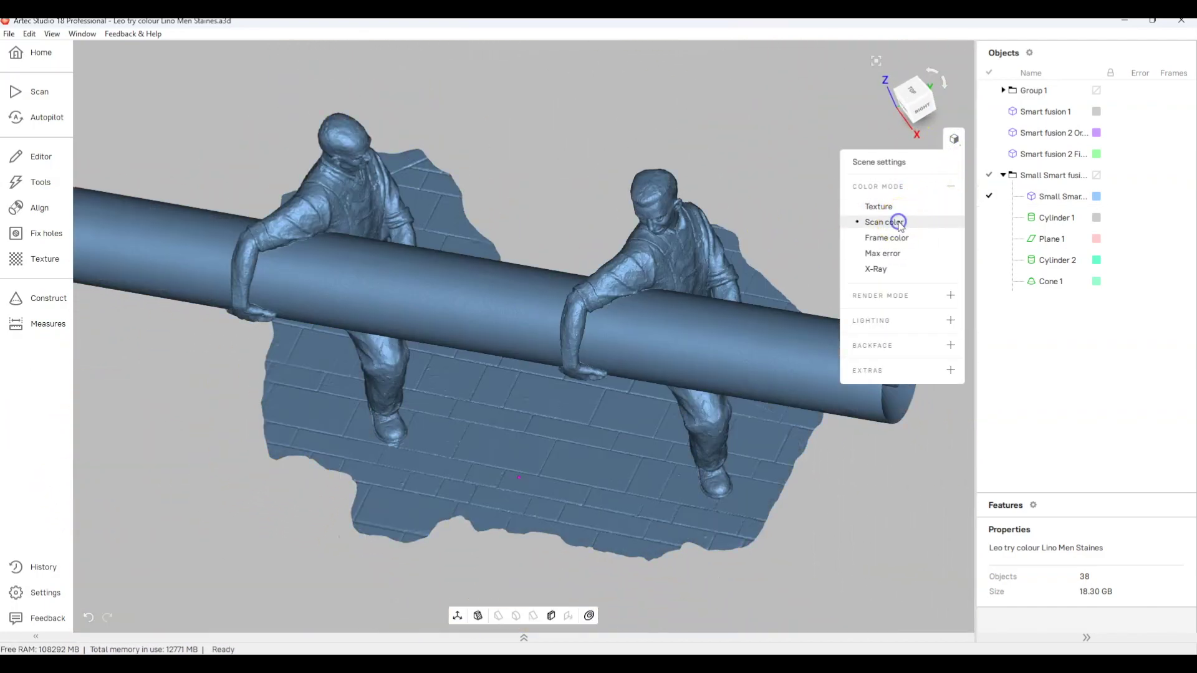